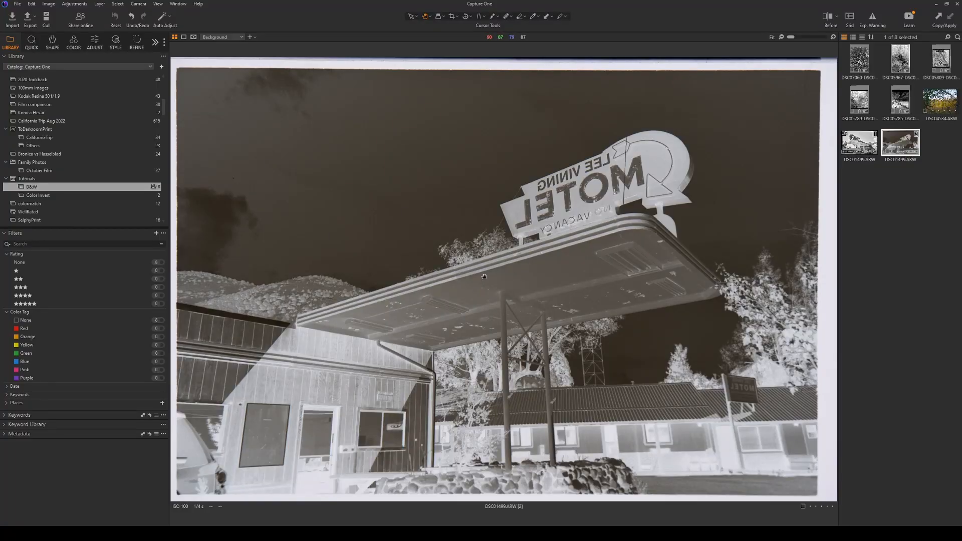
- Correct the mirrored motel negative by setting its flip to Vertical and rotating it 180 degrees clockwise
{"action": "left_click", "coordinate": [52, 42]}
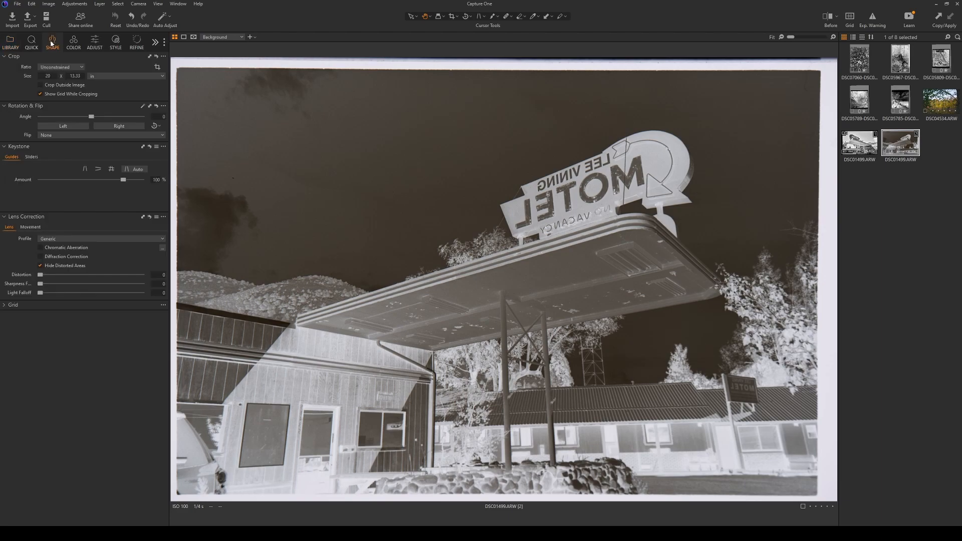
{"action": "left_click", "coordinate": [82, 154]}
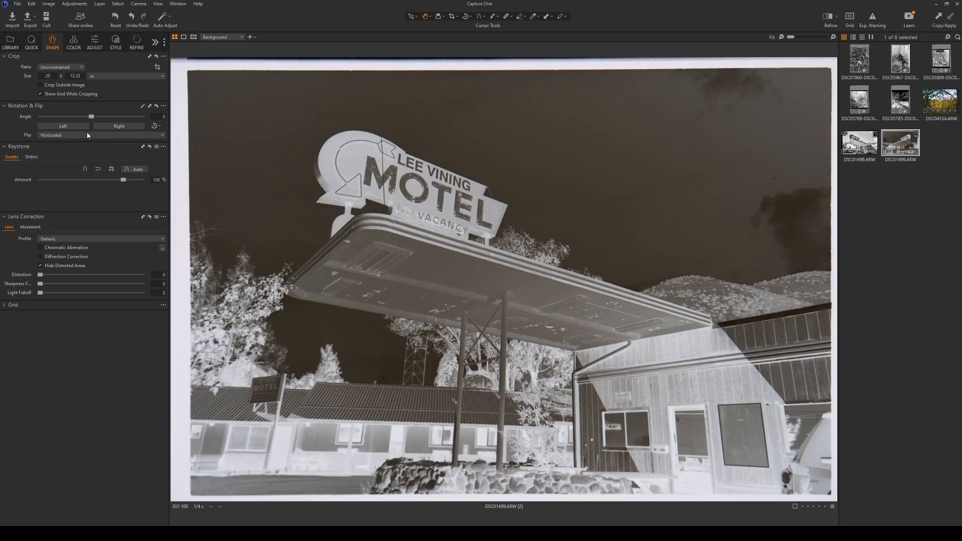
{"action": "left_click", "coordinate": [77, 160]}
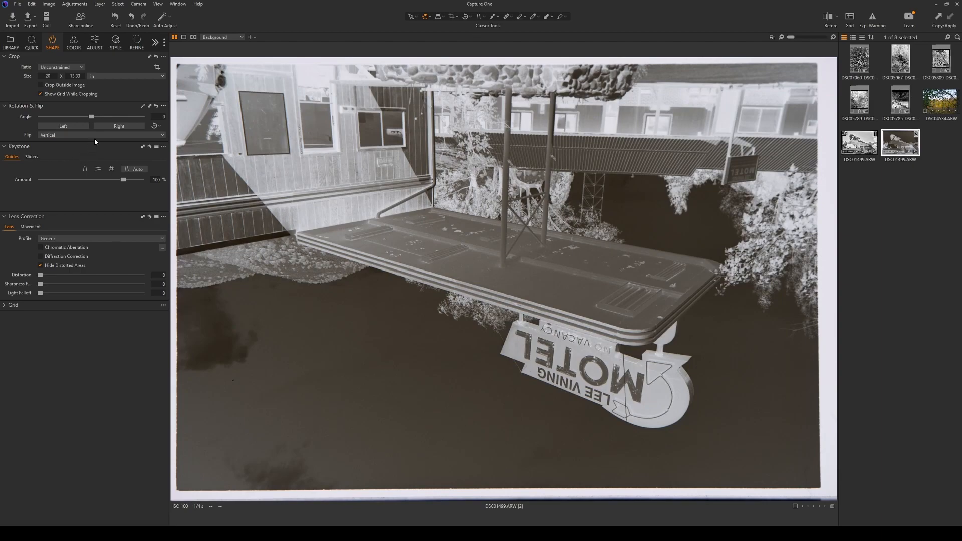
{"action": "left_click", "coordinate": [111, 127]}
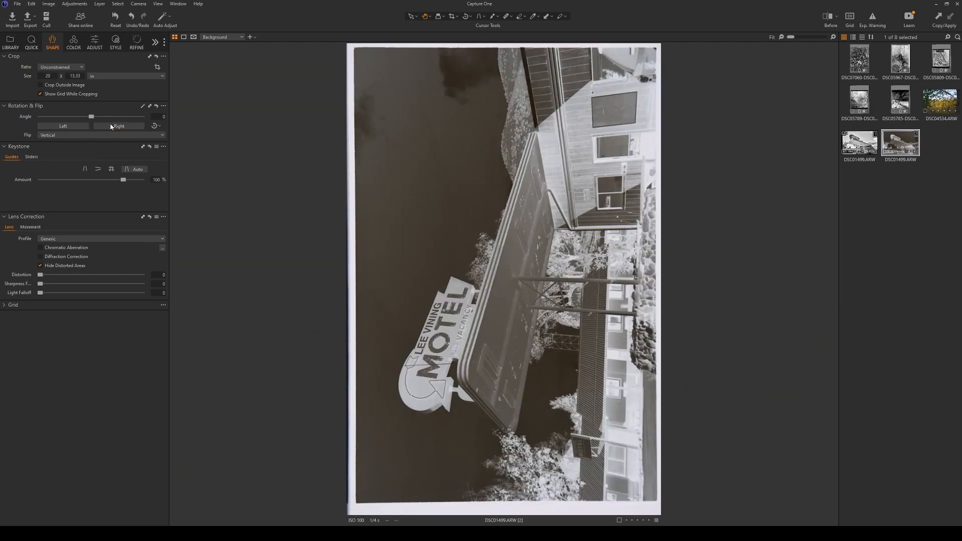
{"action": "left_click", "coordinate": [111, 126]}
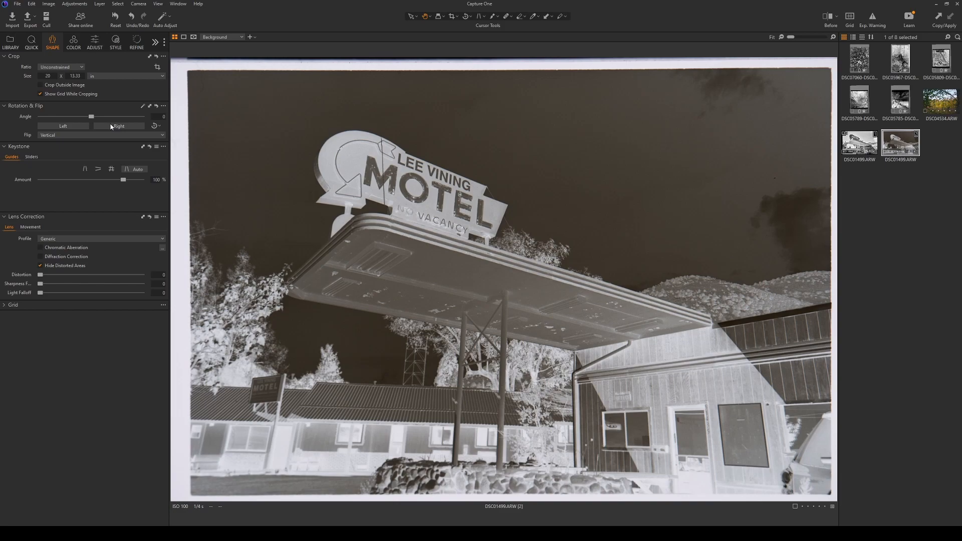
- Enable black-and-white conversion for the motel negative, leaving all color sensitivity values at 0
{"action": "left_click", "coordinate": [71, 42]}
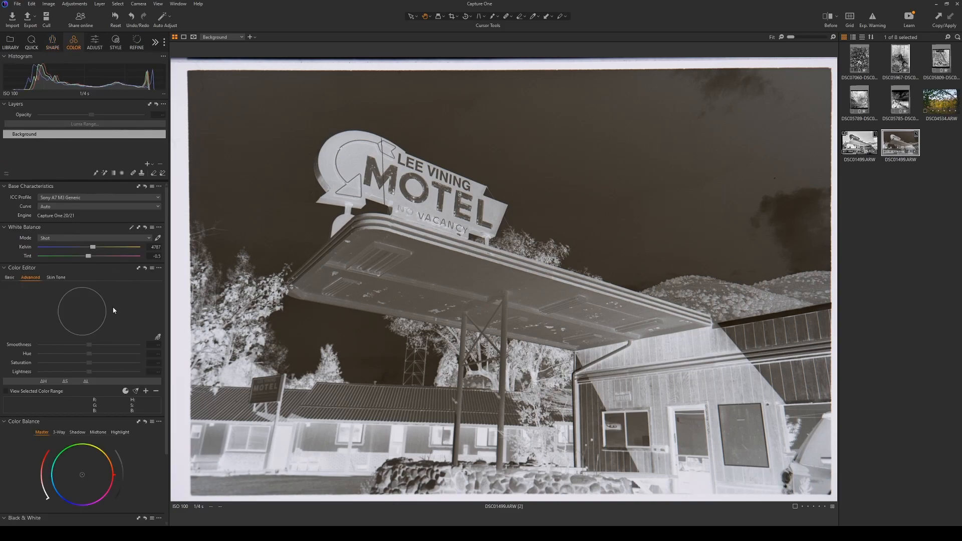
{"action": "scroll", "coordinate": [116, 348], "scroll_direction": "down", "scroll_amount": 3}
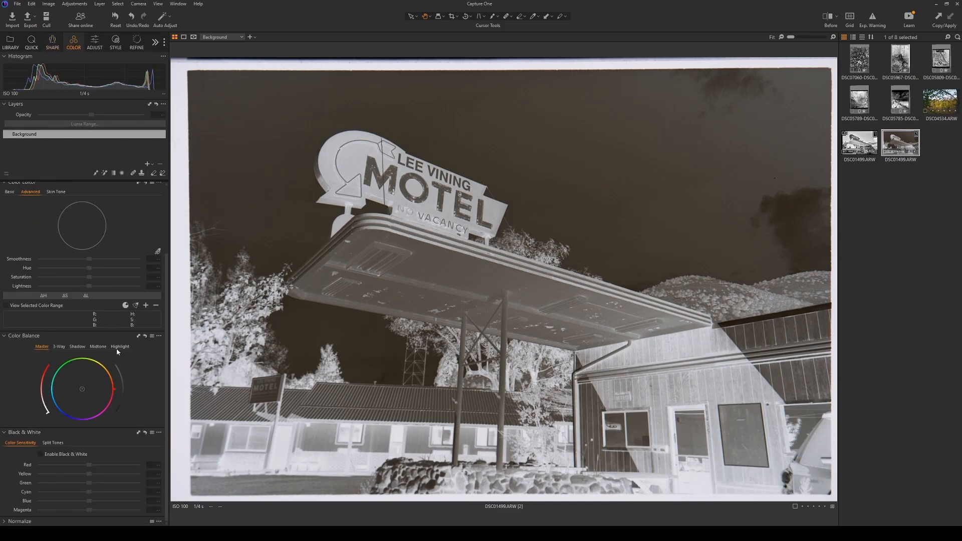
{"action": "left_click", "coordinate": [69, 455]}
{"action": "left_click", "coordinate": [69, 456]}
{"action": "left_click", "coordinate": [77, 456]}
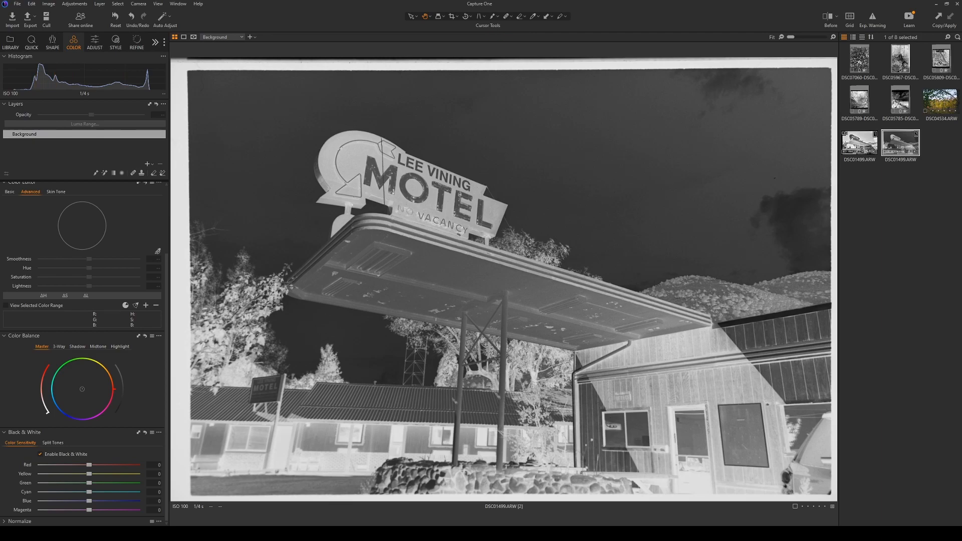
- Invert the motel negative with RGB levels by setting the input shadow value to 255 and the input highlight value to 0
{"action": "left_click", "coordinate": [94, 45]}
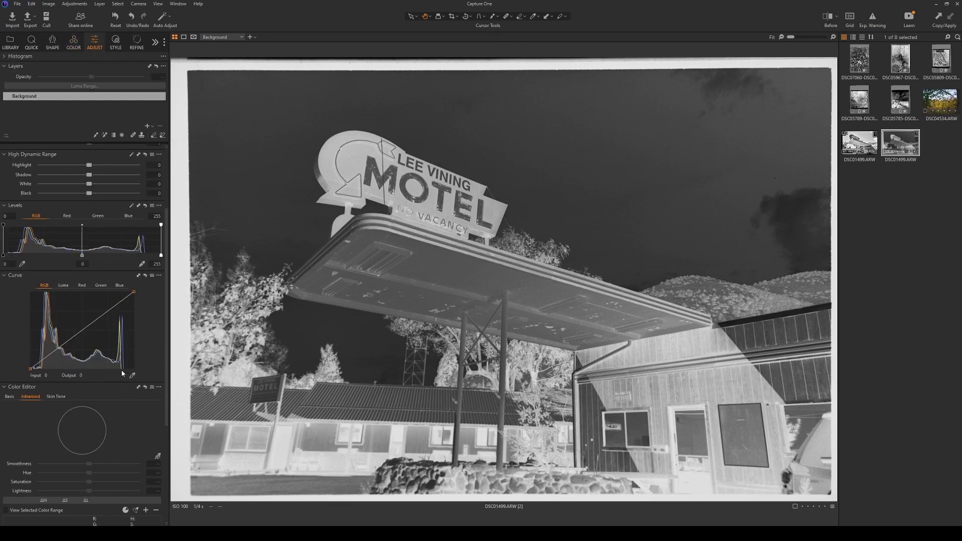
{"action": "scroll", "coordinate": [84, 252], "scroll_direction": "up", "scroll_amount": 3}
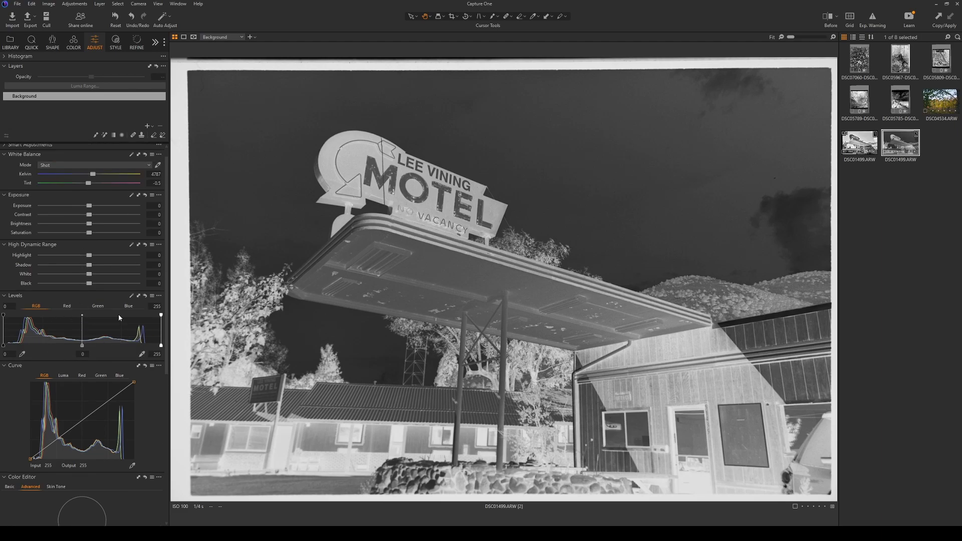
{"action": "left_click", "coordinate": [4, 353]}
{"action": "left_click", "coordinate": [158, 355]}
{"action": "type", "text": "55"}
{"action": "key", "text": "Tab"}
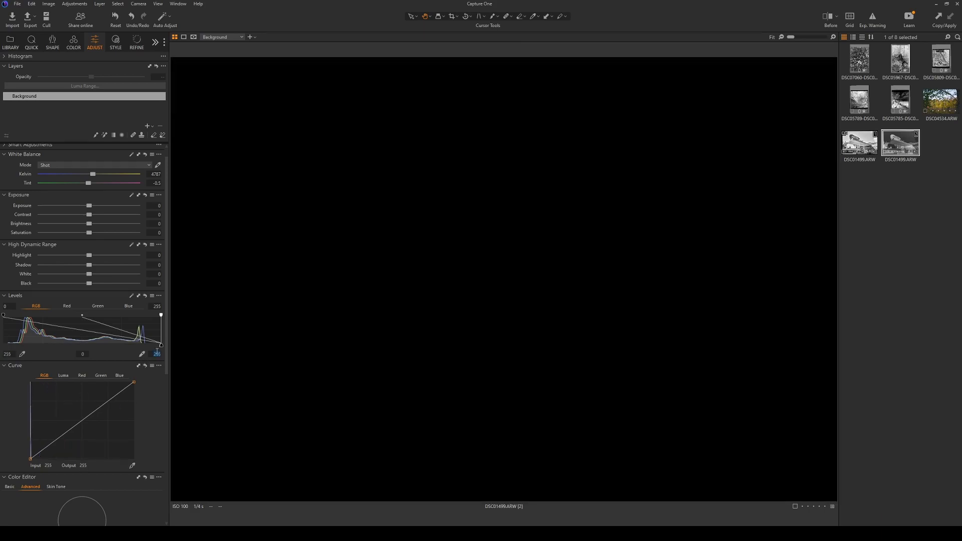
{"action": "type", "text": "0"}
{"action": "key", "text": "Return"}
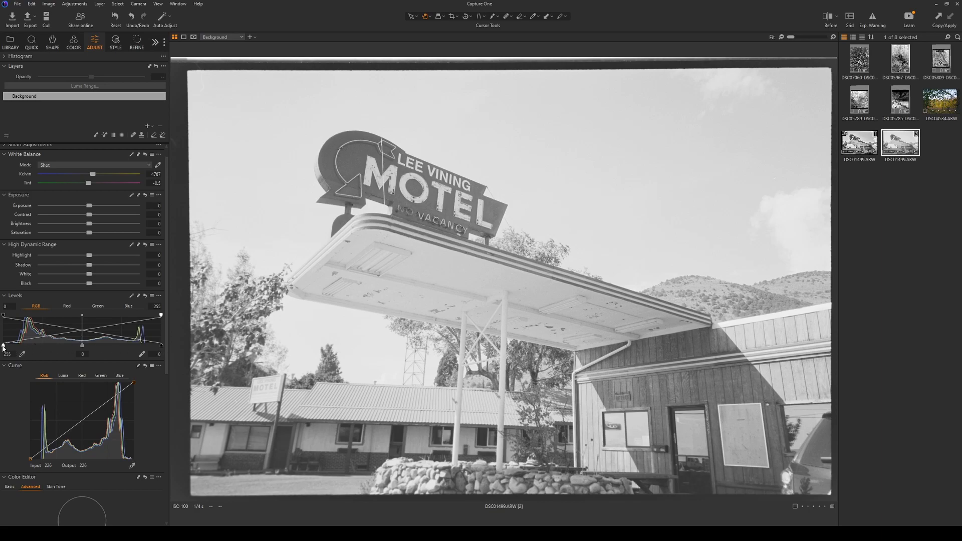
- Set the RGB levels input highlight value to 24 and sample the shadow point from the film border beside the motel image
{"action": "mouse_move", "coordinate": [3, 346]}
{"action": "left_mouse_down"}
{"action": "mouse_move", "coordinate": [71, 345]}
{"action": "mouse_move", "coordinate": [18, 352]}
{"action": "left_mouse_up"}
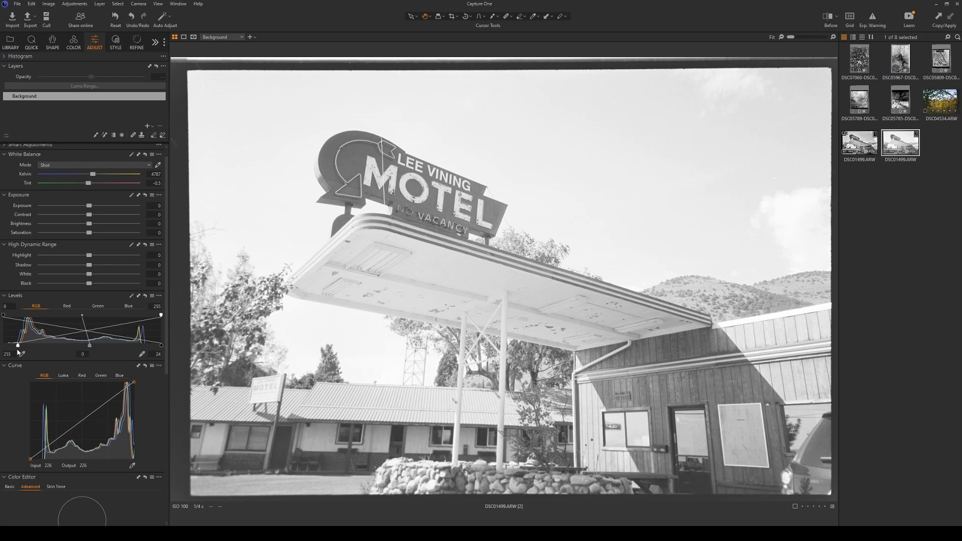
{"action": "left_click_drag", "start_coordinate": [161, 345], "coordinate": [162, 346]}
{"action": "left_click", "coordinate": [183, 225]}
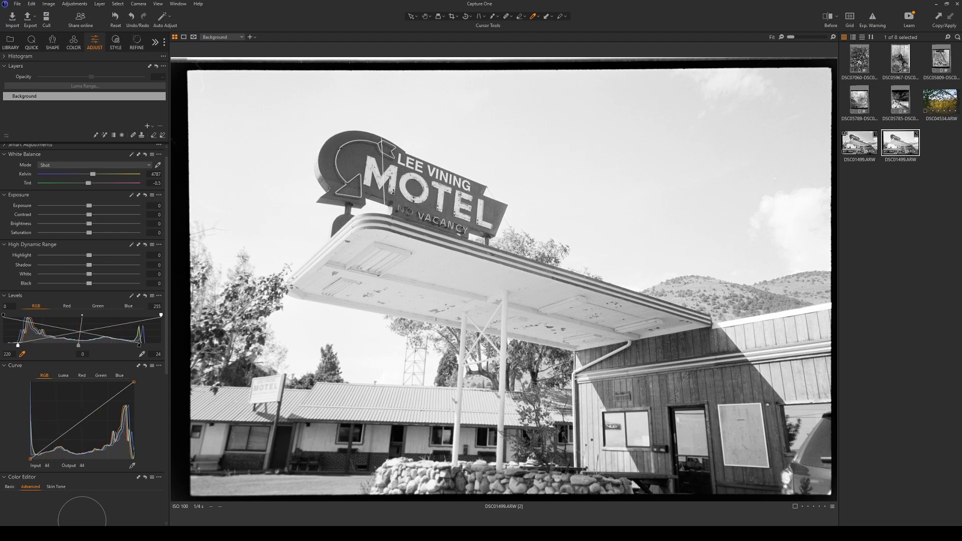
- Try a deeper black in the motel photo by moving the RGB levels input shadow value to 200
{"action": "left_click_drag", "start_coordinate": [140, 345], "coordinate": [135, 347]}
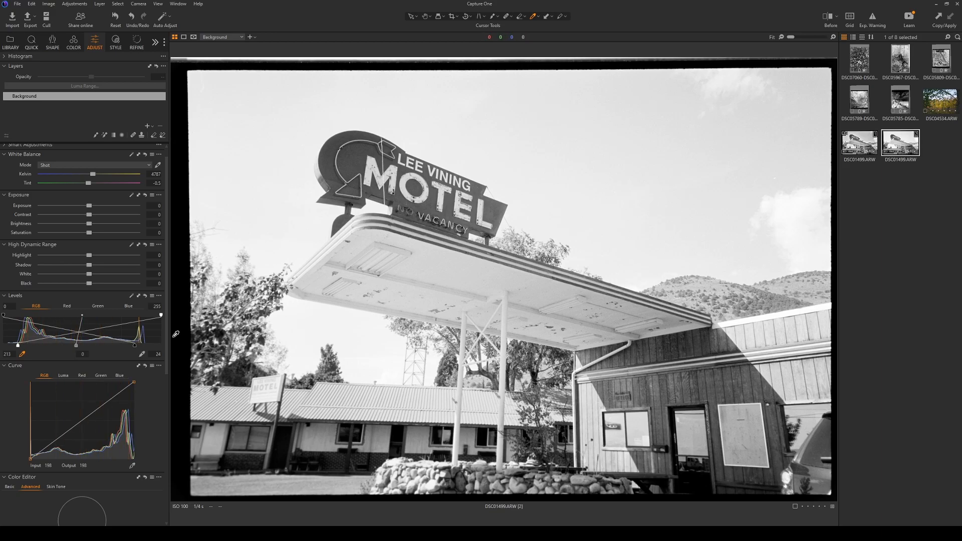
{"action": "left_click_drag", "start_coordinate": [135, 349], "coordinate": [123, 349]}
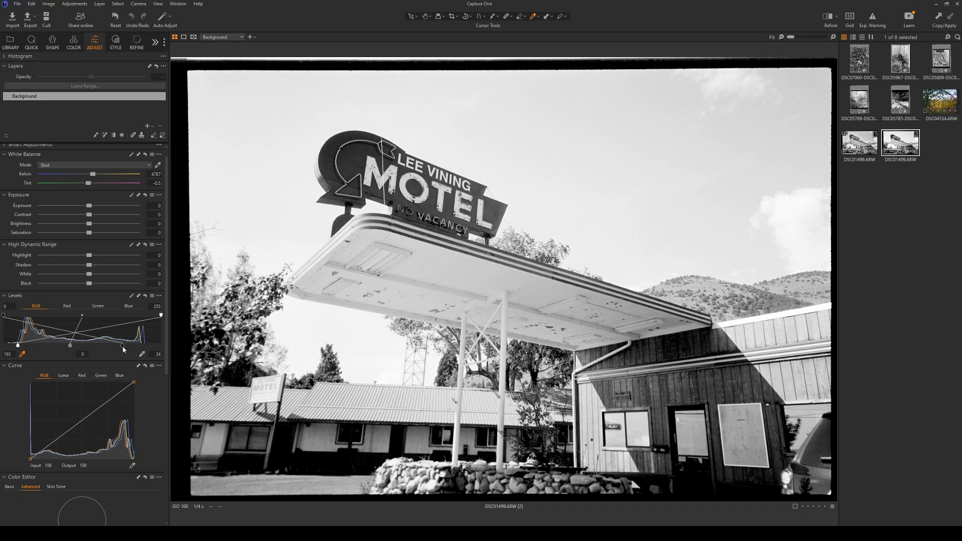
{"action": "mouse_move", "coordinate": [124, 349]}
{"action": "left_mouse_down"}
{"action": "mouse_move", "coordinate": [142, 343]}
{"action": "mouse_move", "coordinate": [127, 346]}
{"action": "left_mouse_up"}
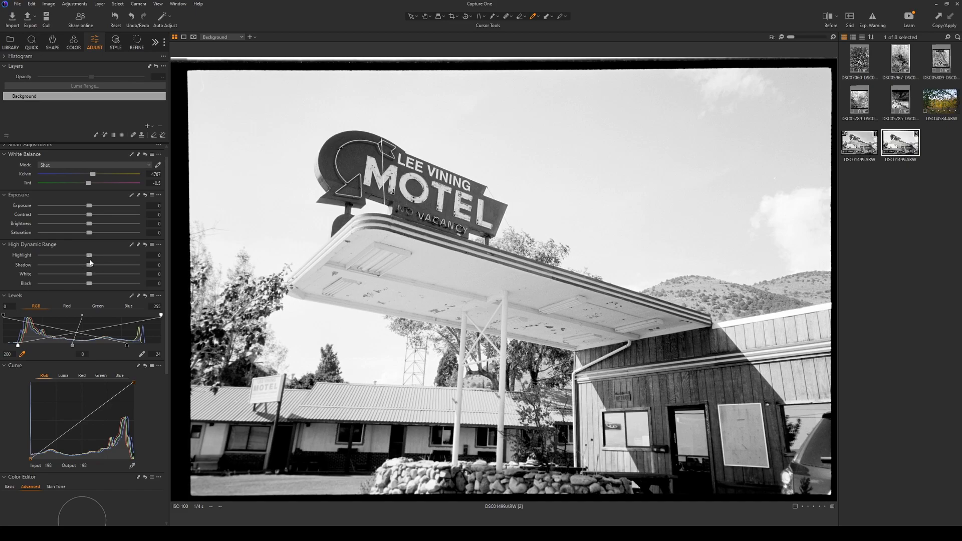
- Try the High Dynamic Range Shadow and Highlight adjustments on the motel photo and reset them to 0
{"action": "mouse_move", "coordinate": [90, 266]}
{"action": "left_mouse_down"}
{"action": "mouse_move", "coordinate": [172, 274]}
{"action": "mouse_move", "coordinate": [35, 288]}
{"action": "mouse_move", "coordinate": [130, 272]}
{"action": "mouse_move", "coordinate": [89, 266]}
{"action": "left_mouse_up"}
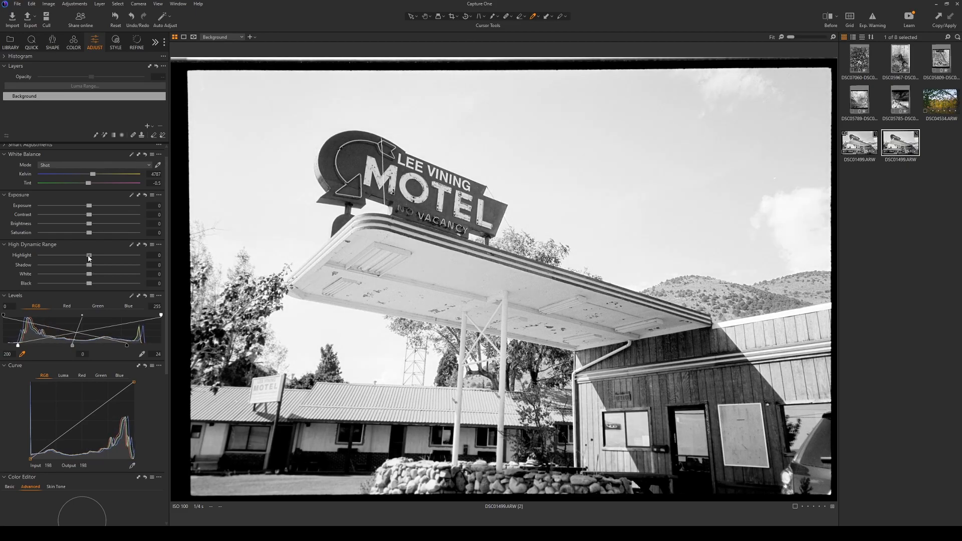
{"action": "mouse_move", "coordinate": [88, 256]}
{"action": "left_mouse_down"}
{"action": "mouse_move", "coordinate": [148, 256]}
{"action": "mouse_move", "coordinate": [39, 273]}
{"action": "mouse_move", "coordinate": [113, 266]}
{"action": "mouse_move", "coordinate": [89, 274]}
{"action": "mouse_move", "coordinate": [88, 266]}
{"action": "left_mouse_up"}
{"action": "double_click", "coordinate": [89, 255]}
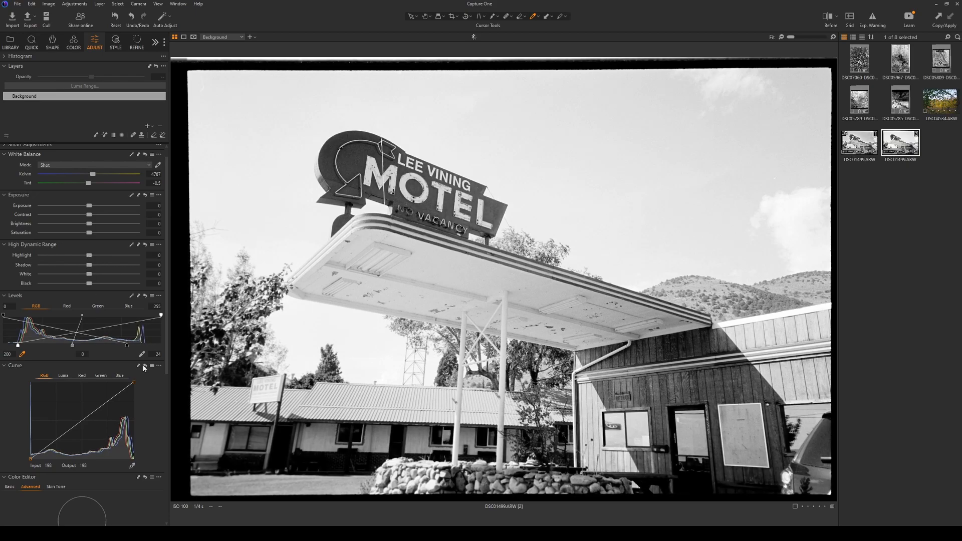
- Refine the motel photo's tones with levels input values of 218 for shadows and 30 for highlights, and High Dynamic Range Shadow at 41
{"action": "left_click_drag", "start_coordinate": [128, 349], "coordinate": [141, 351]}
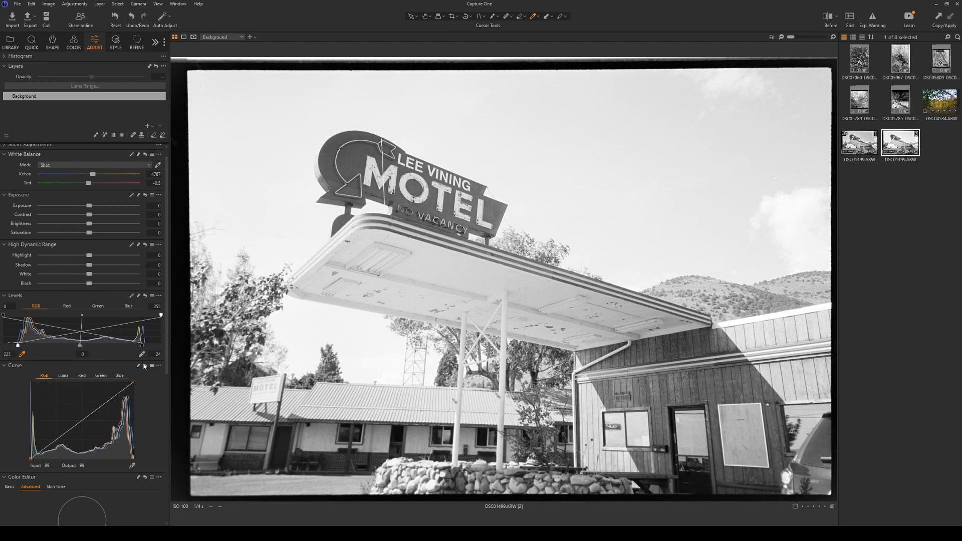
{"action": "left_click_drag", "start_coordinate": [142, 345], "coordinate": [138, 346]}
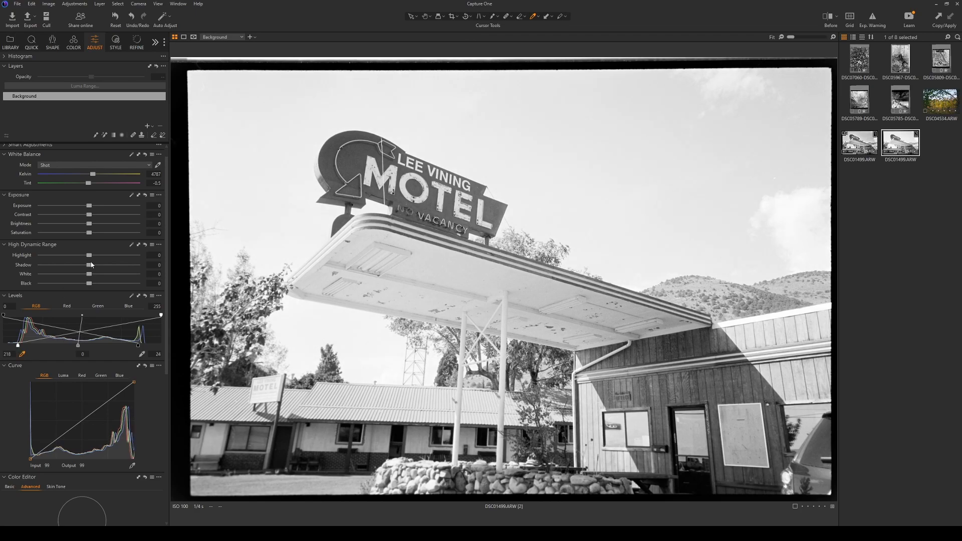
{"action": "left_click_drag", "start_coordinate": [90, 265], "coordinate": [109, 271]}
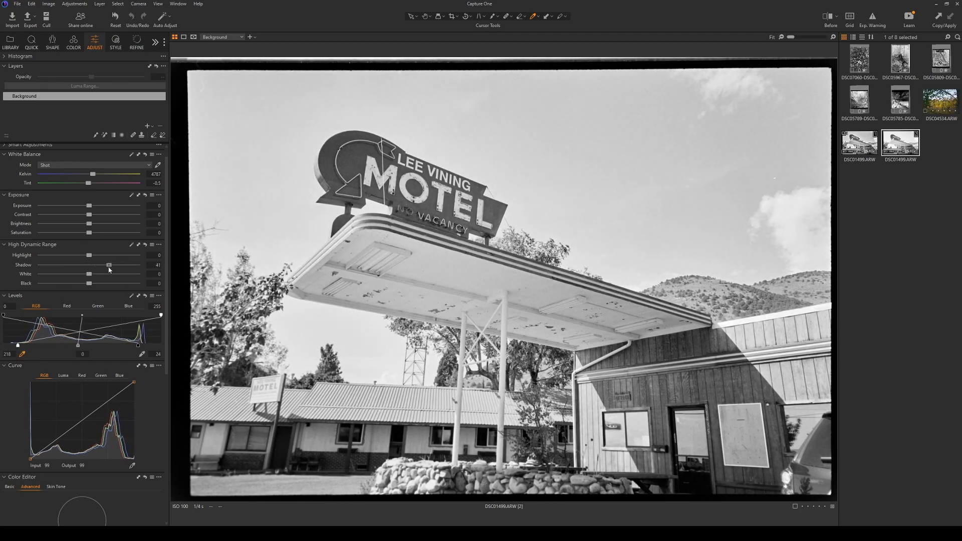
{"action": "left_click_drag", "start_coordinate": [17, 346], "coordinate": [24, 347]}
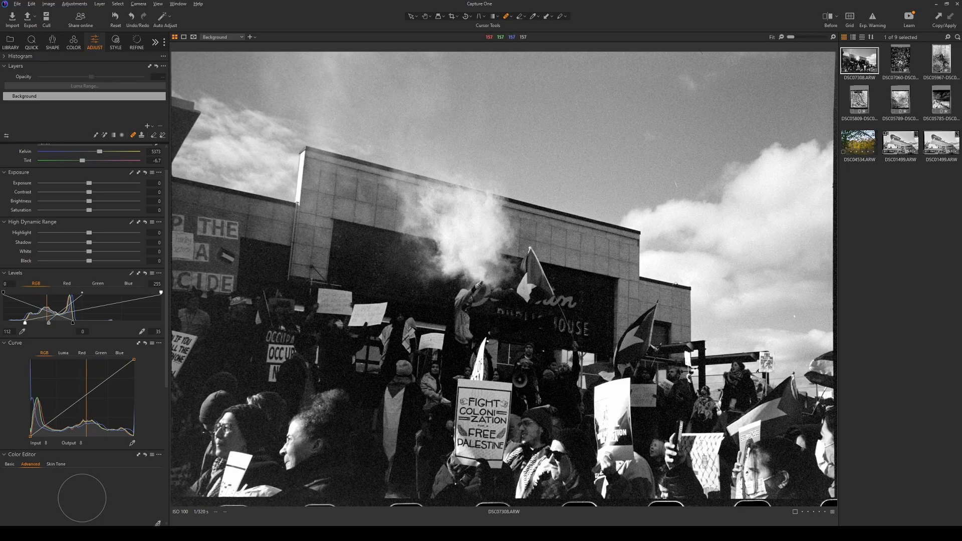
- Heal the thin white scratch in the open sky above the building in DSC07308.ARW
{"action": "scroll", "coordinate": [671, 171], "scroll_direction": "up", "scroll_amount": 2}
{"action": "scroll", "coordinate": [644, 139], "scroll_direction": "up", "scroll_amount": 2}
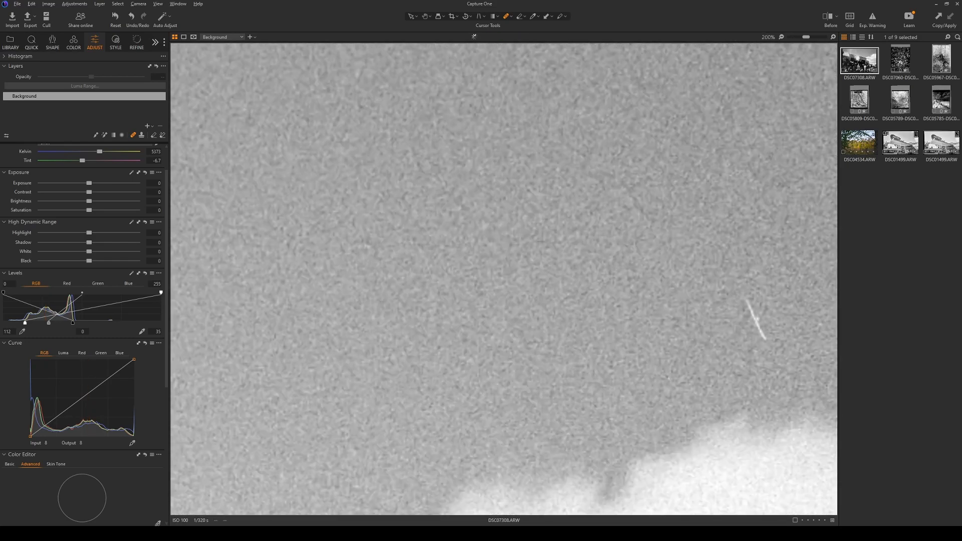
{"action": "scroll", "coordinate": [756, 323], "scroll_direction": "down", "scroll_amount": 1}
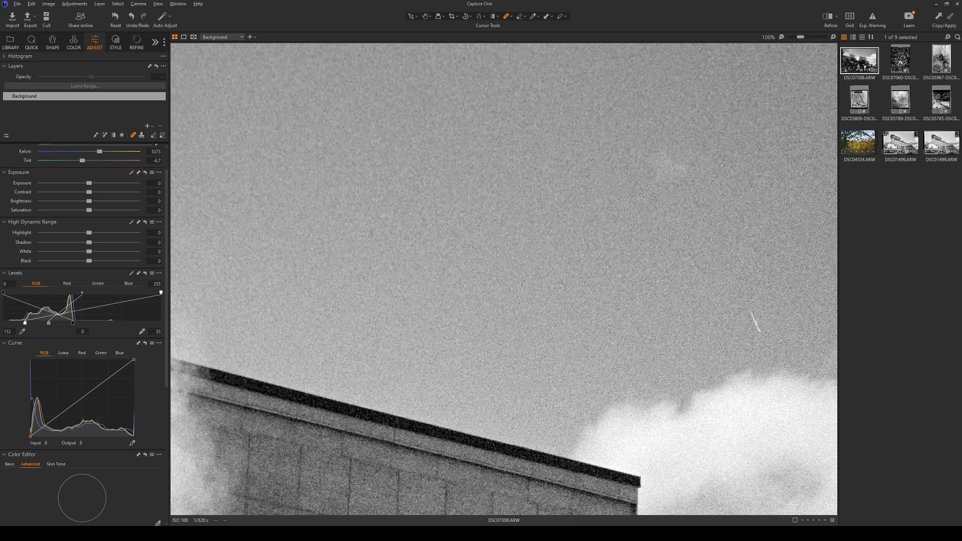
{"action": "left_click_drag", "start_coordinate": [759, 330], "coordinate": [750, 314]}
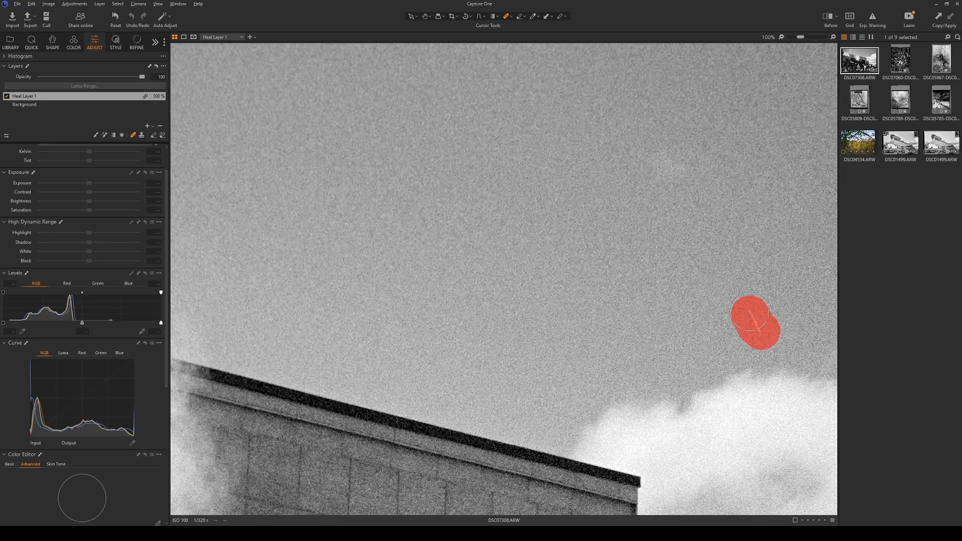
{"action": "key", "text": "ctrl+0"}
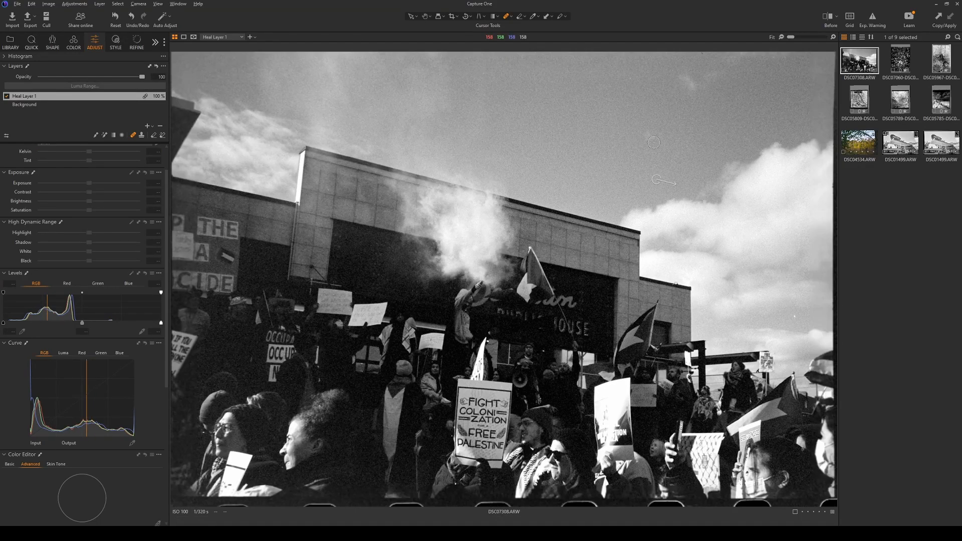
- Heal the small white dust speck in the clouds above the crowd in the protest photo
{"action": "scroll", "coordinate": [809, 336], "scroll_direction": "up", "scroll_amount": 3}
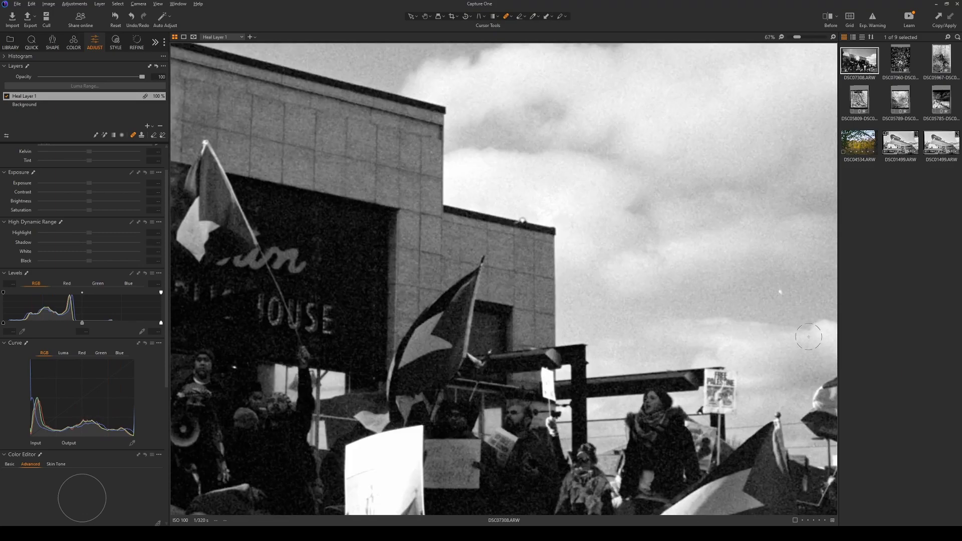
{"action": "scroll", "coordinate": [809, 337], "scroll_direction": "up", "scroll_amount": 2}
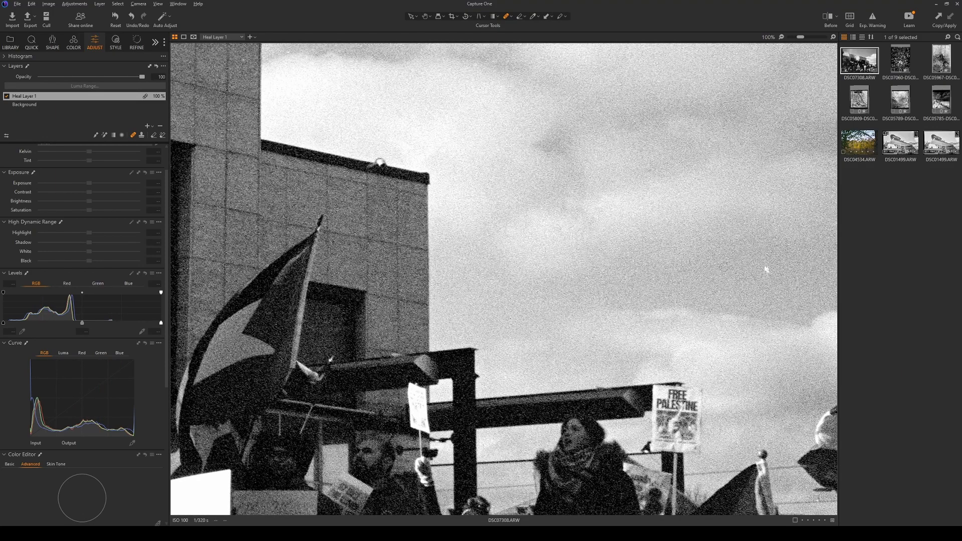
{"action": "left_click", "coordinate": [768, 272]}
{"action": "key", "text": "ctrl+0"}
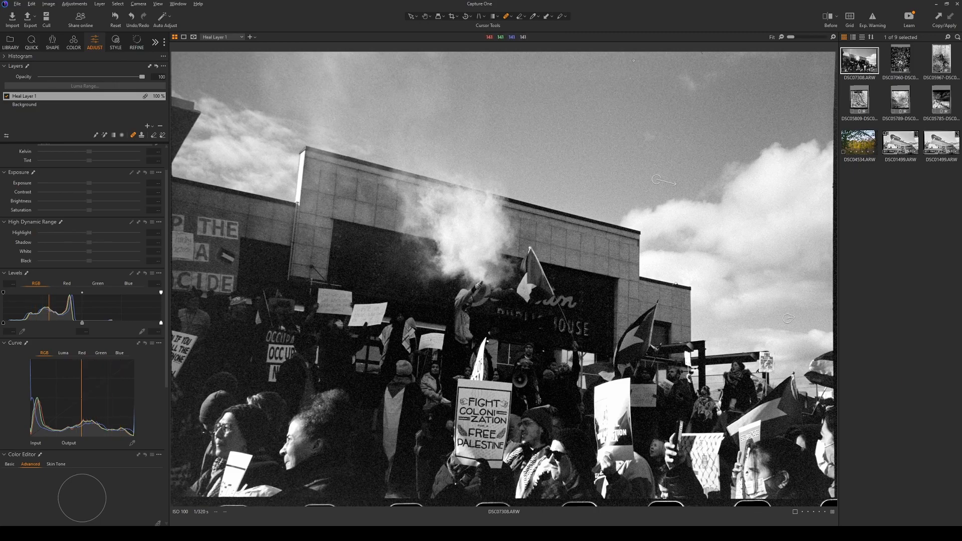
- Bring up the Dust Removal tool for the protest photo
{"action": "scroll", "coordinate": [615, 62], "scroll_direction": "up", "scroll_amount": 1}
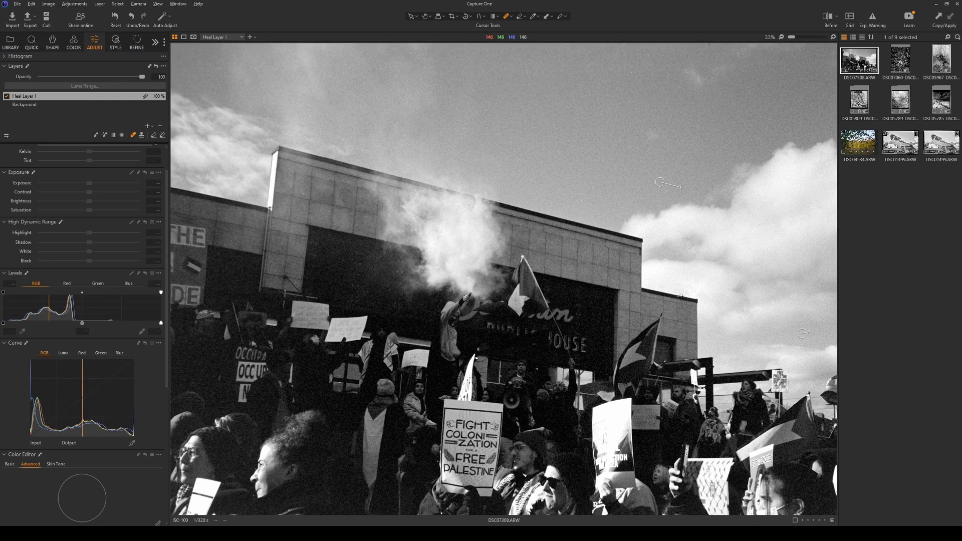
{"action": "left_click", "coordinate": [137, 41]}
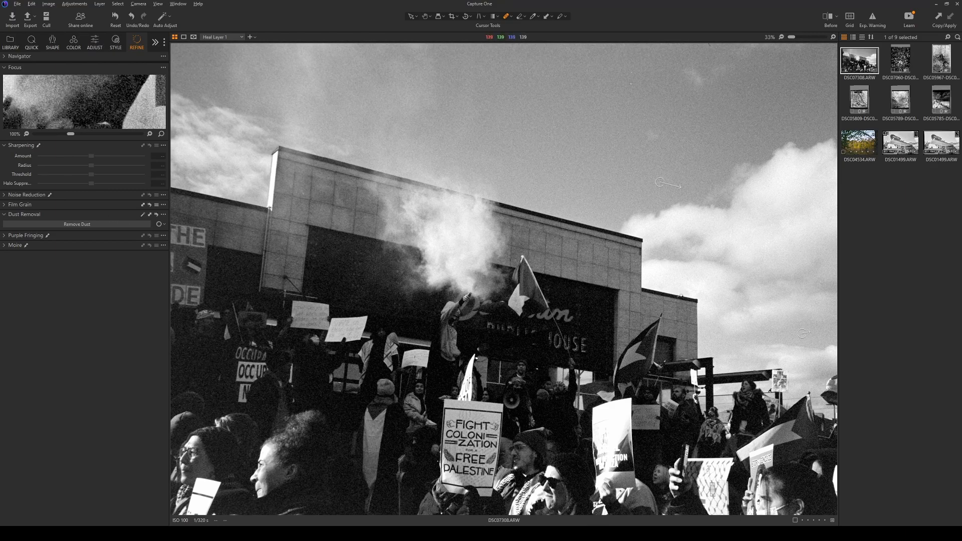
{"action": "scroll", "coordinate": [636, 73], "scroll_direction": "down", "scroll_amount": 1}
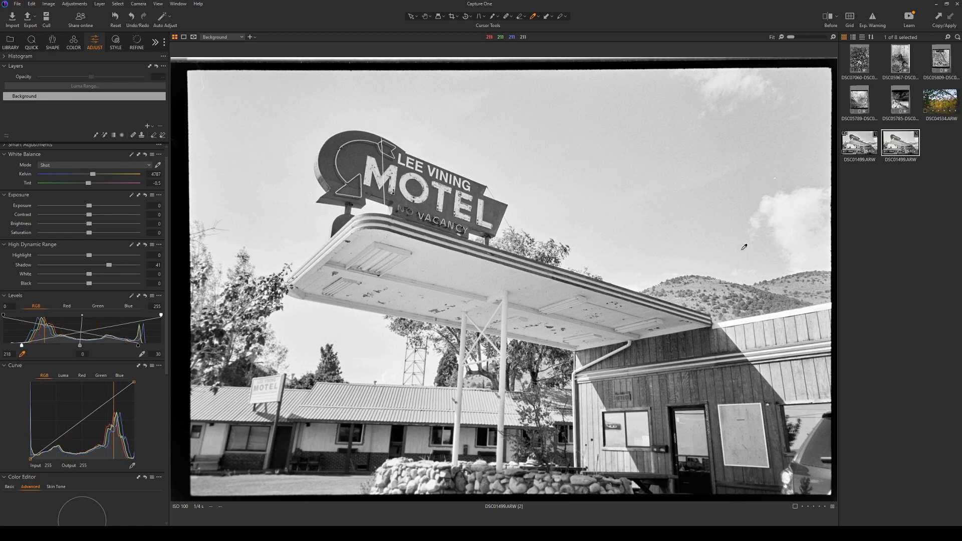
- Open the rock cave photo DSC05785-DSC05788.dng and sample its levels shadow point from the area beneath the large flat boulder
{"action": "left_click", "coordinate": [900, 102]}
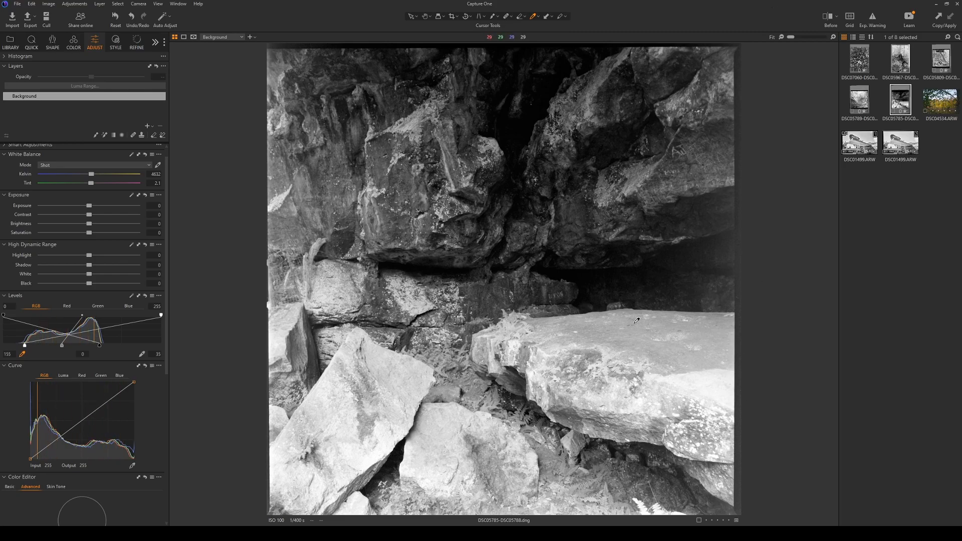
{"action": "left_click", "coordinate": [668, 472]}
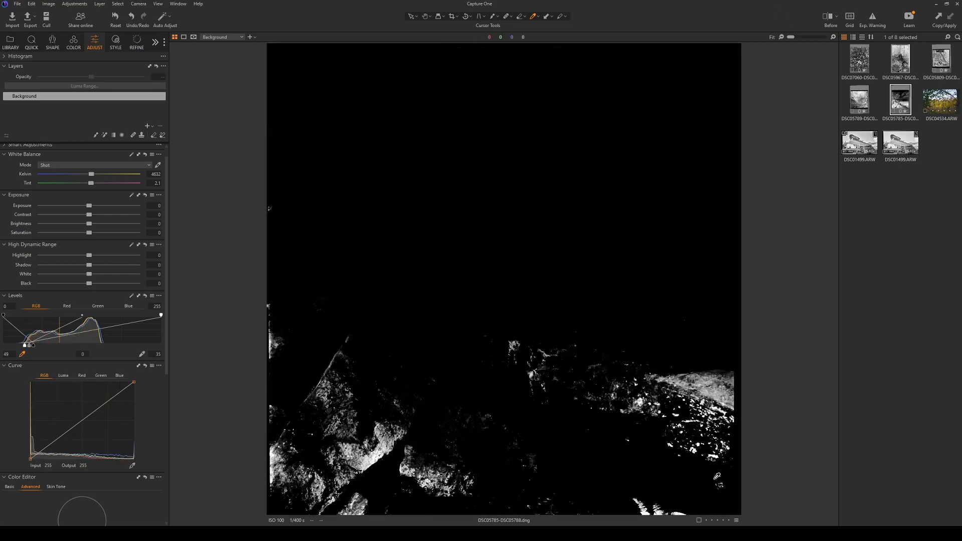
- Resample the levels shadow point on the flat boulder and add a linear gradient layer over the cave photo's right edge with Shadow at 41
{"action": "left_click", "coordinate": [632, 327]}
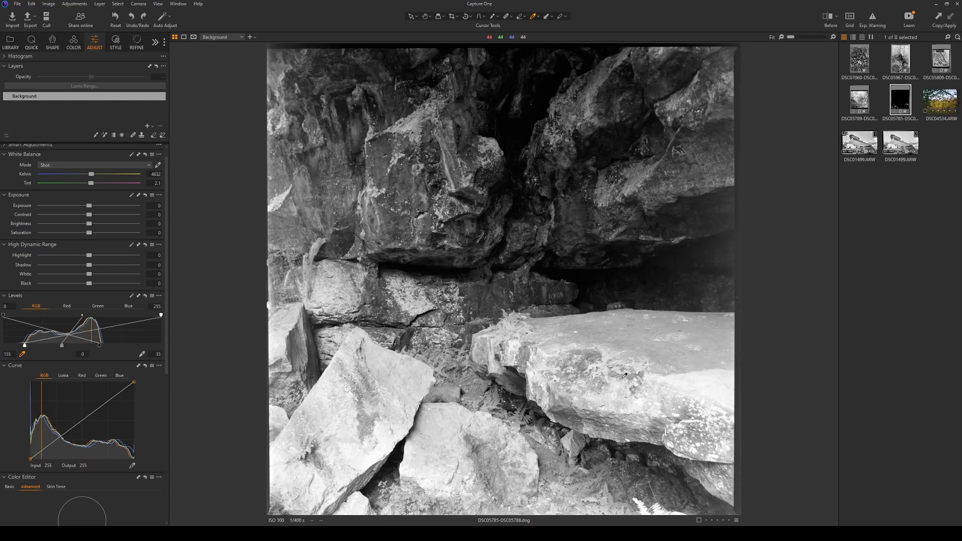
{"action": "left_click", "coordinate": [147, 127]}
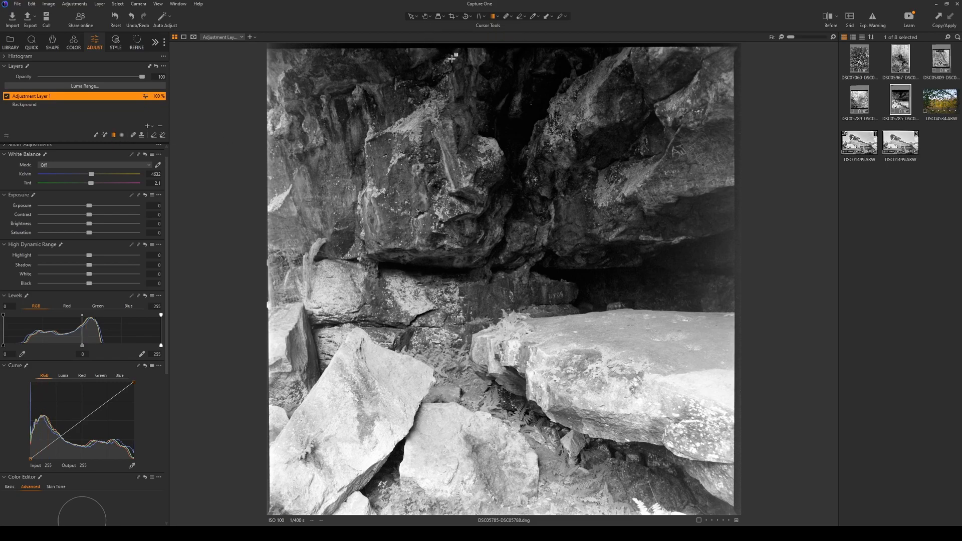
{"action": "left_click_drag", "start_coordinate": [718, 298], "coordinate": [648, 298]}
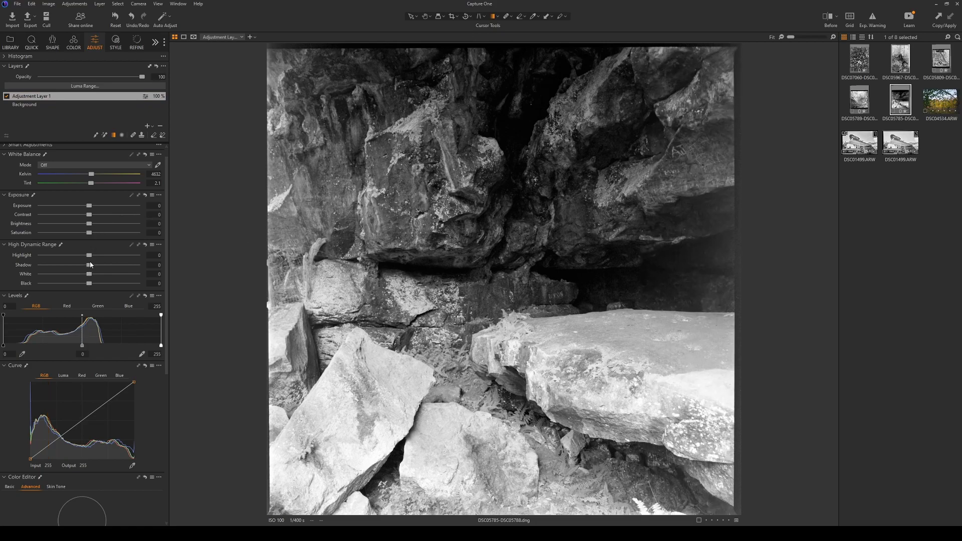
{"action": "left_click_drag", "start_coordinate": [91, 264], "coordinate": [109, 267]}
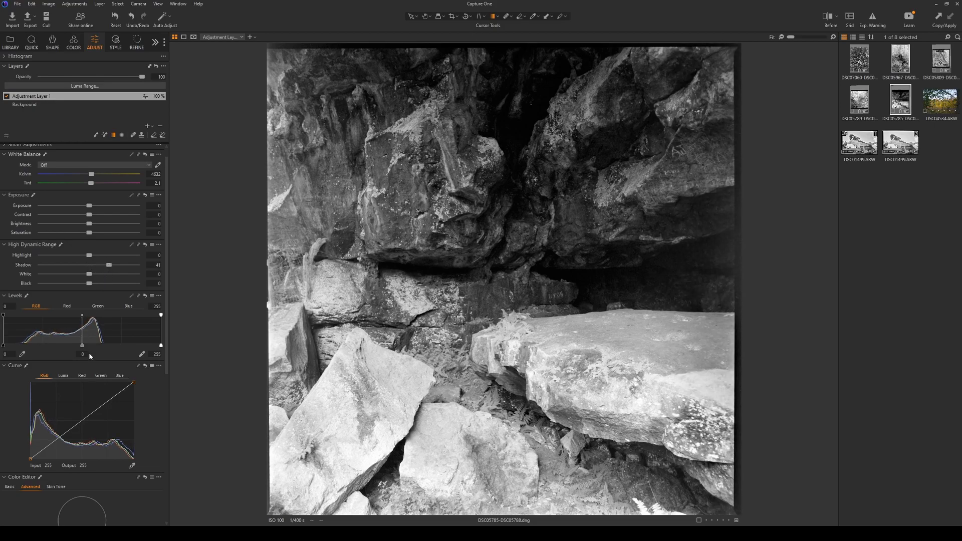
- Set the vignetting amount on the cave photo's Background layer to 0.25
{"action": "left_click", "coordinate": [54, 105]}
{"action": "scroll", "coordinate": [133, 423], "scroll_direction": "down", "scroll_amount": 10}
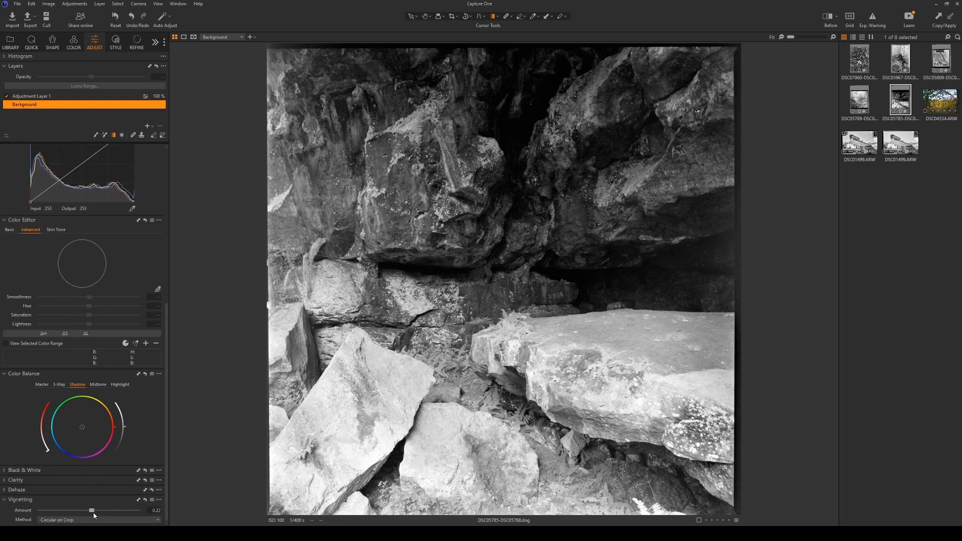
{"action": "left_click_drag", "start_coordinate": [93, 512], "coordinate": [94, 512]}
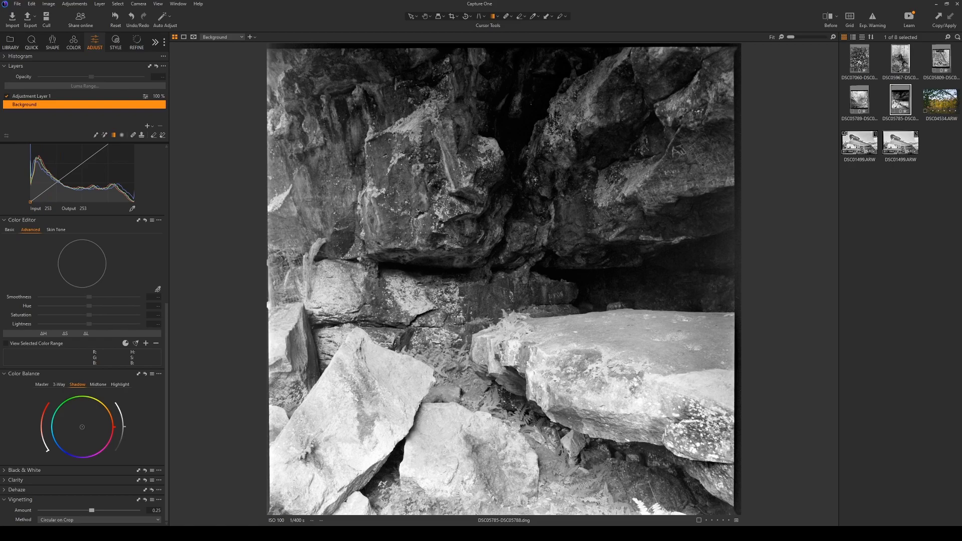
- Open the plant photo DSC07060-DSC07063.dng and add a layer with a tall radial gradient mask around the middle of the frame
{"action": "left_click", "coordinate": [865, 57]}
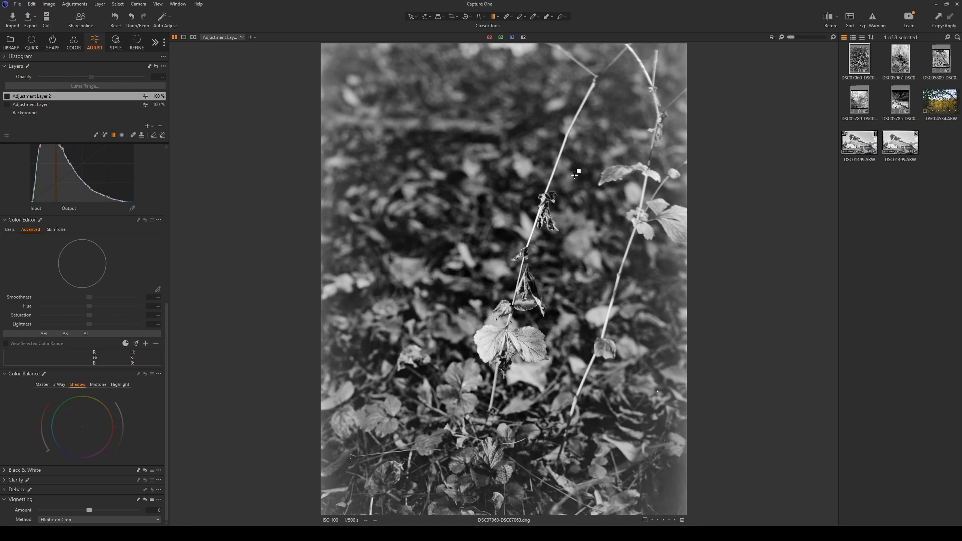
{"action": "left_click", "coordinate": [147, 126]}
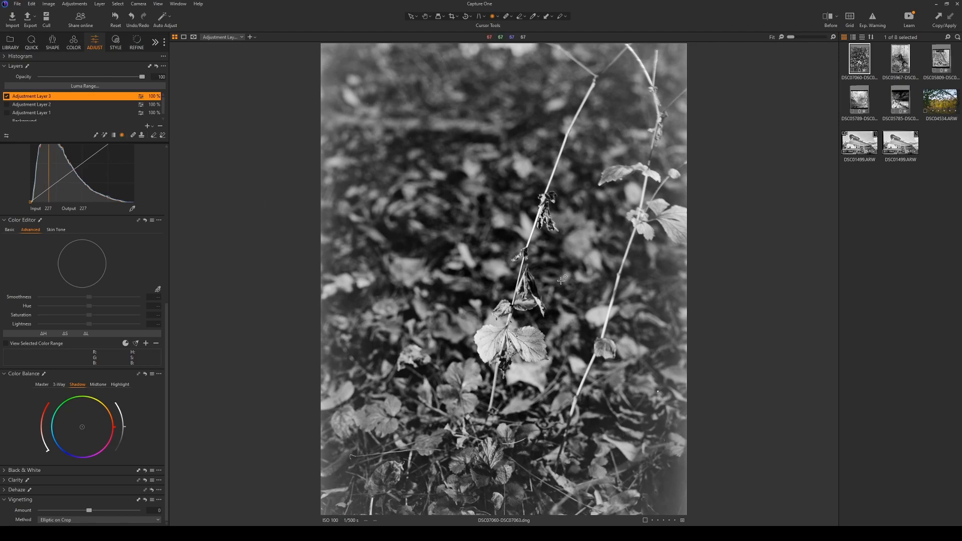
{"action": "left_click_drag", "start_coordinate": [487, 198], "coordinate": [599, 449]}
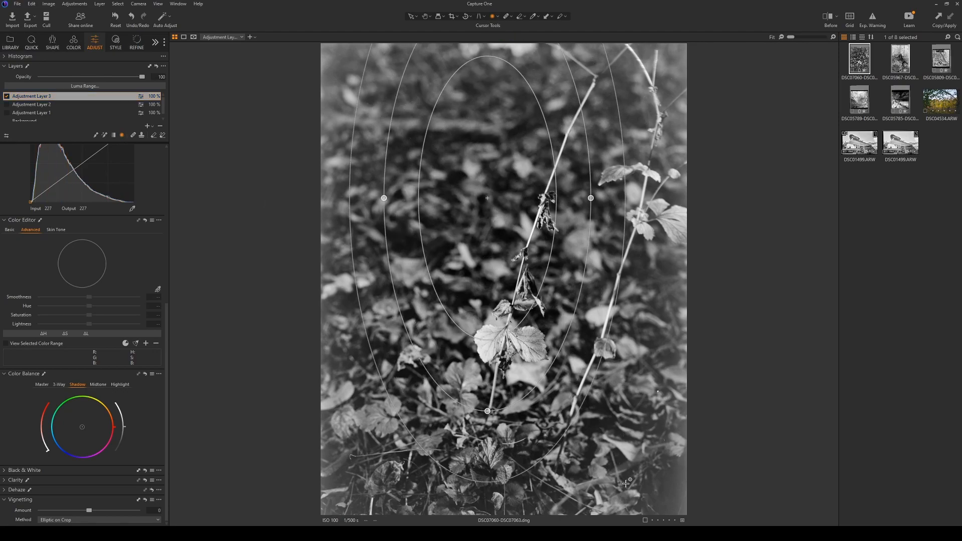
{"action": "left_click_drag", "start_coordinate": [486, 197], "coordinate": [516, 275]}
{"action": "left_click_drag", "start_coordinate": [384, 287], "coordinate": [379, 288]}
{"action": "left_click_drag", "start_coordinate": [526, 314], "coordinate": [518, 318]}
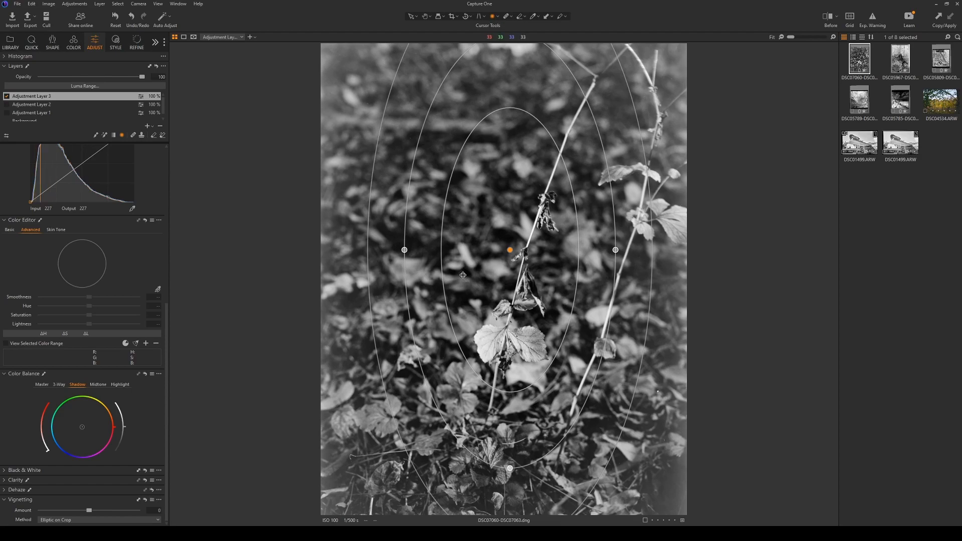
- Check the radial mask's coverage and strongly raise the Shadow value on the new layer
{"action": "key", "text": "m"}
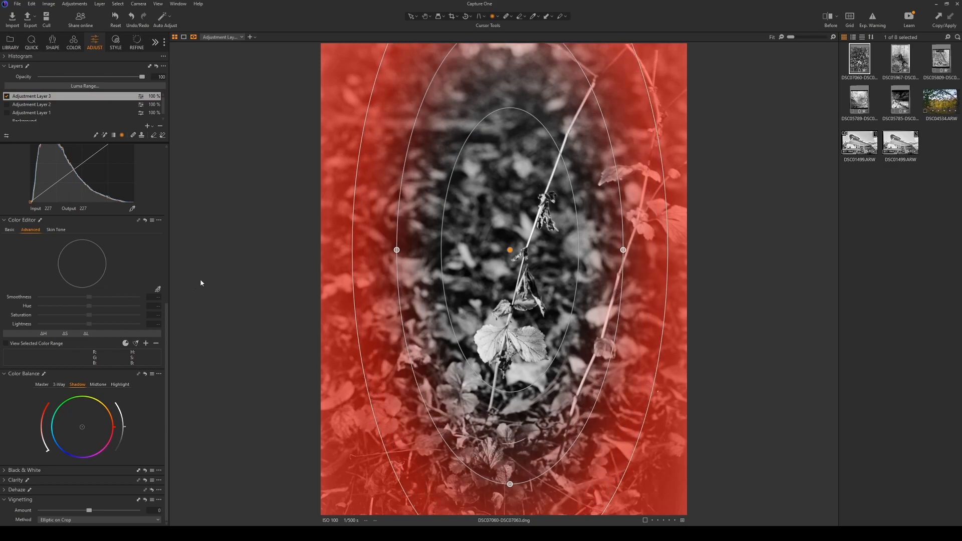
{"action": "scroll", "coordinate": [80, 305], "scroll_direction": "up", "scroll_amount": 5}
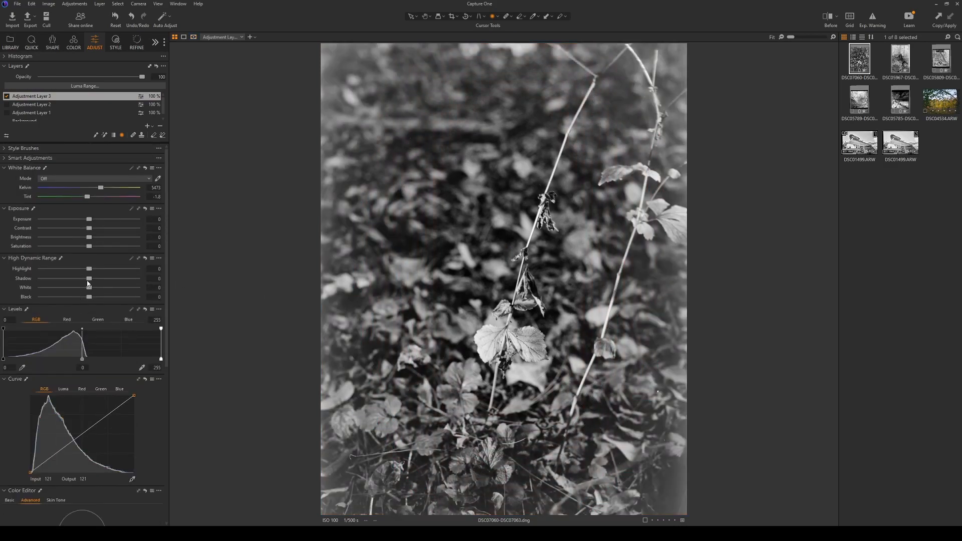
{"action": "left_click_drag", "start_coordinate": [91, 281], "coordinate": [132, 277]}
- Disable Adjustment Layer 3 on the plant photo and enable Adjustment Layers 2 and 1
{"action": "left_click", "coordinate": [6, 96]}
{"action": "left_click", "coordinate": [30, 105]}
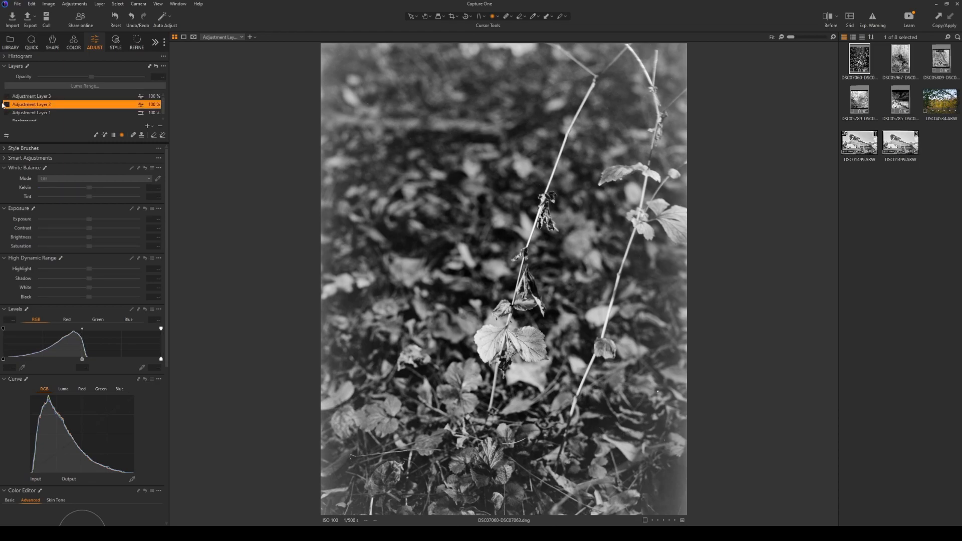
{"action": "left_click", "coordinate": [7, 105]}
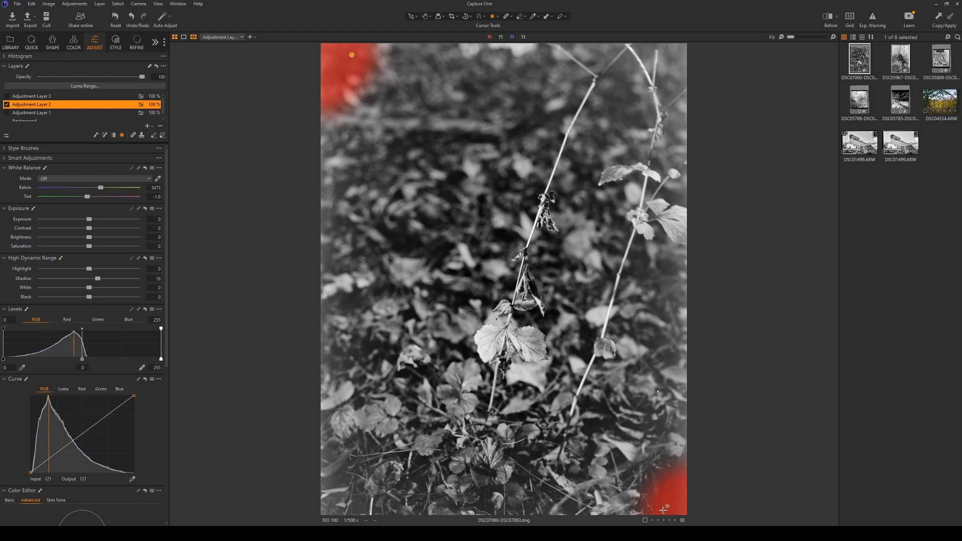
{"action": "left_click", "coordinate": [8, 113]}
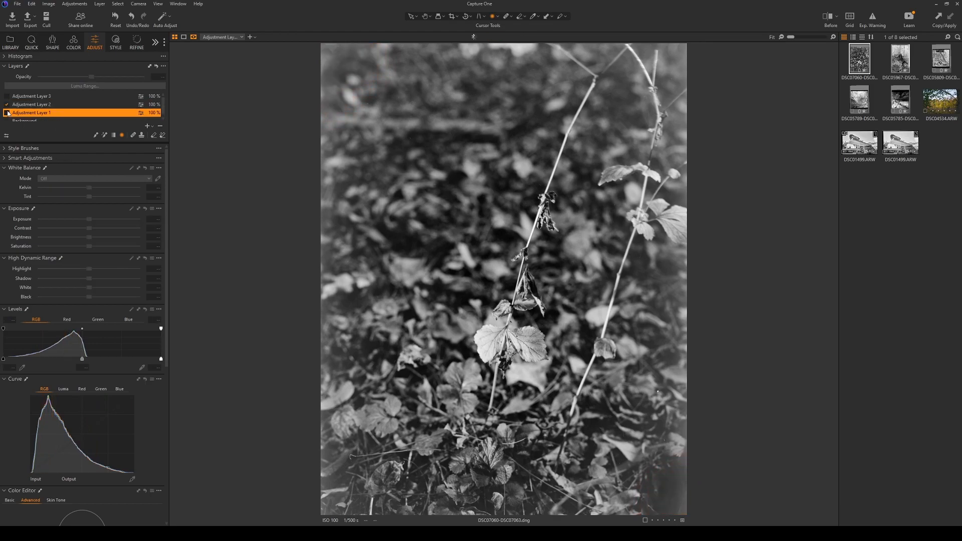
{"action": "left_click", "coordinate": [7, 112]}
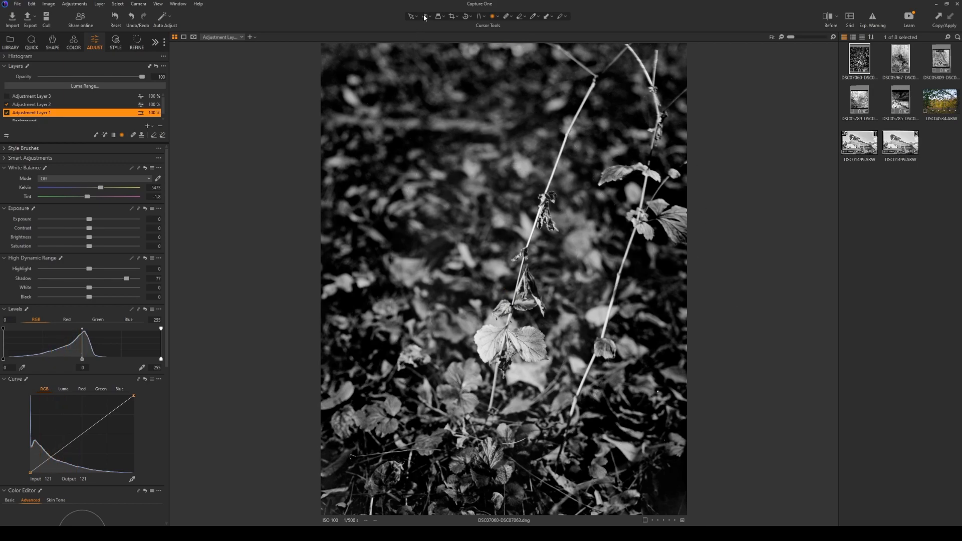
- Open the forest photo DSC05809-DSC05812.dng and examine which areas the mask of Adjustment Layer 3 covers
{"action": "left_click", "coordinate": [941, 59]}
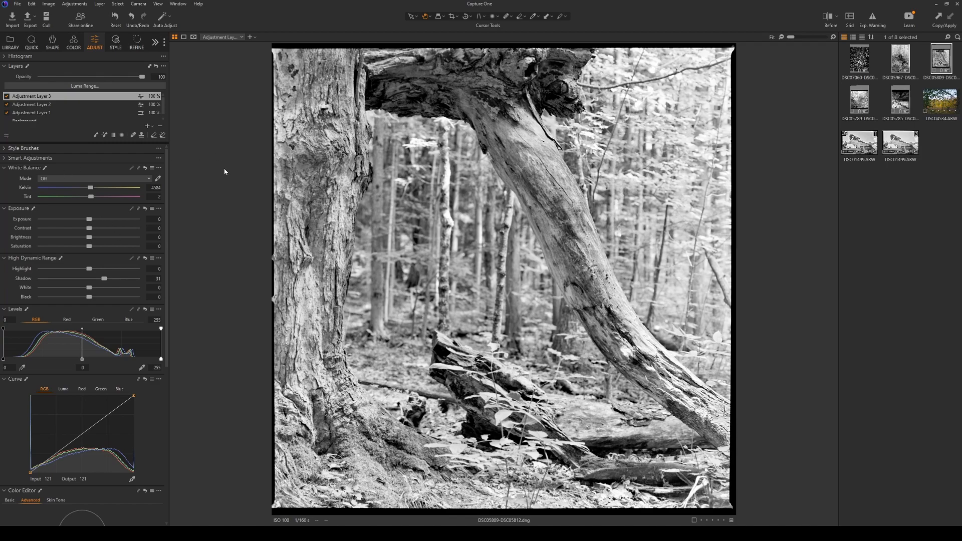
{"action": "key", "text": "m"}
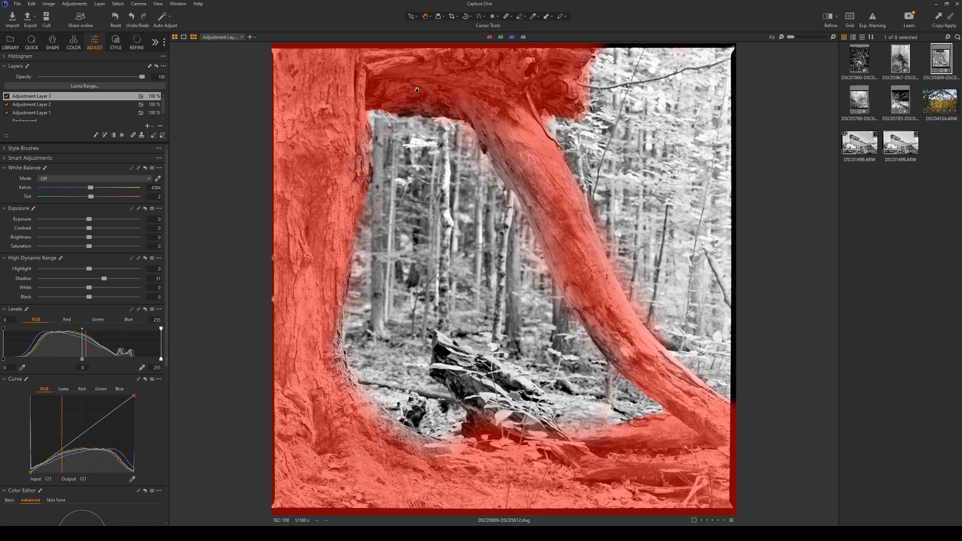
{"action": "key", "text": "m"}
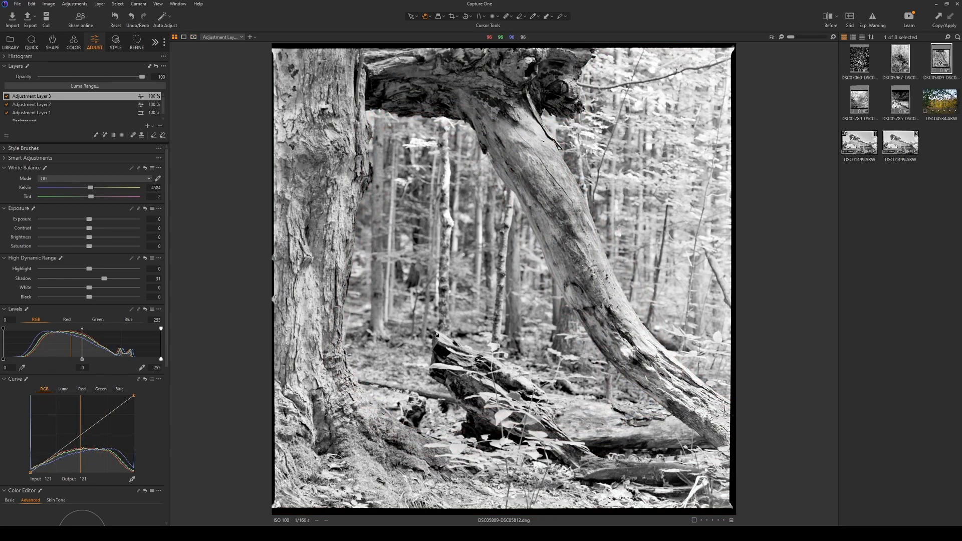
- Compare the forest photo with and without Adjustment Layers 1, 2 and 3, one layer at a time
{"action": "left_click", "coordinate": [60, 113]}
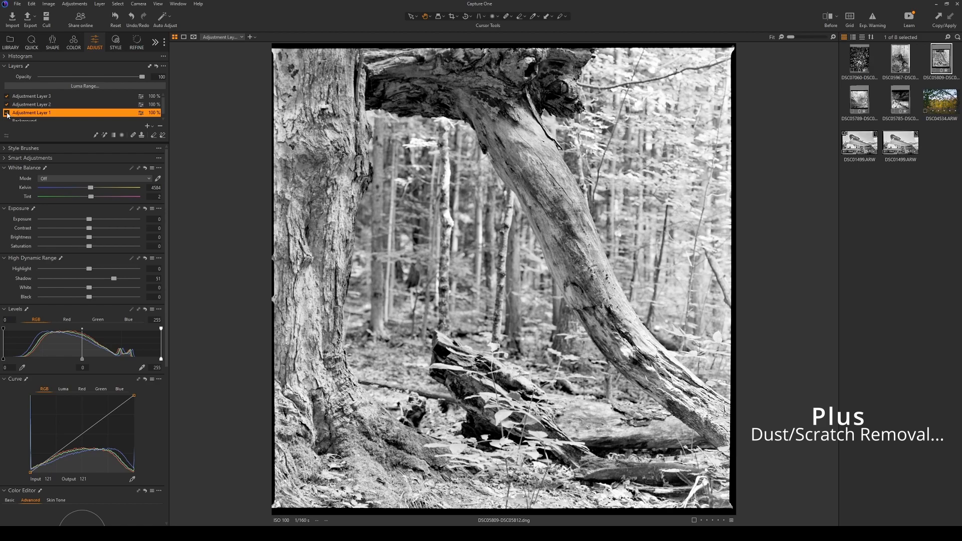
{"action": "left_click", "coordinate": [6, 112]}
{"action": "left_click", "coordinate": [6, 113]}
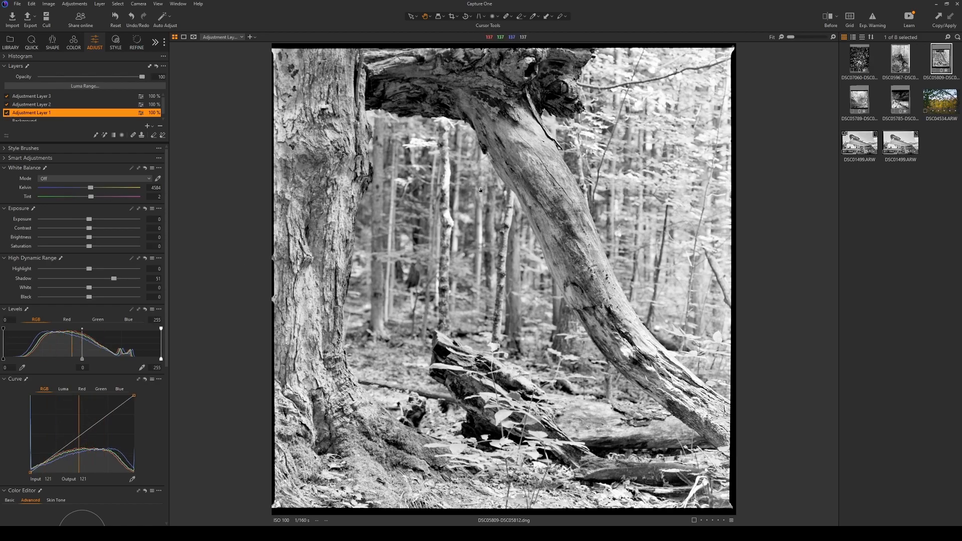
{"action": "left_click", "coordinate": [36, 104]}
{"action": "left_click", "coordinate": [6, 105]}
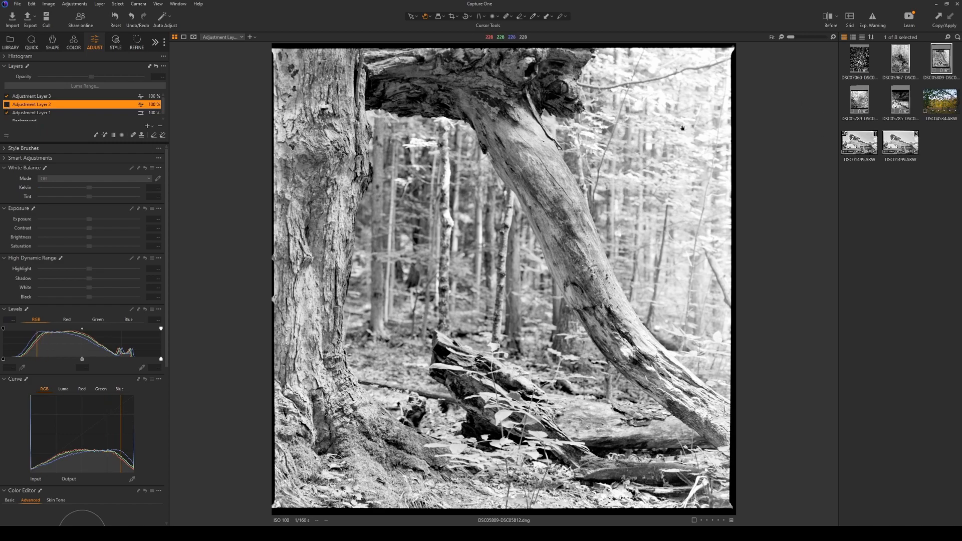
{"action": "left_click", "coordinate": [6, 104]}
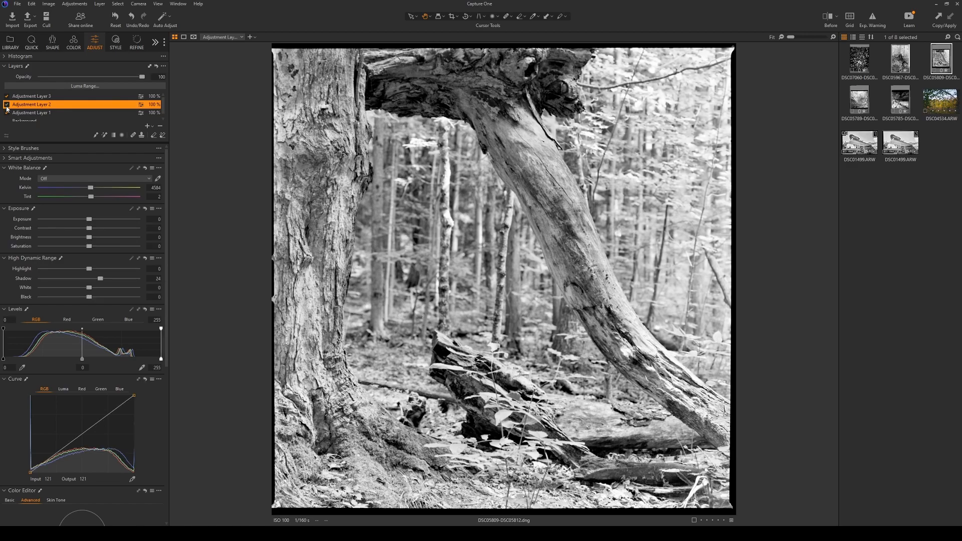
{"action": "left_click", "coordinate": [31, 96]}
{"action": "left_click", "coordinate": [6, 97]}
{"action": "left_click", "coordinate": [6, 97]}
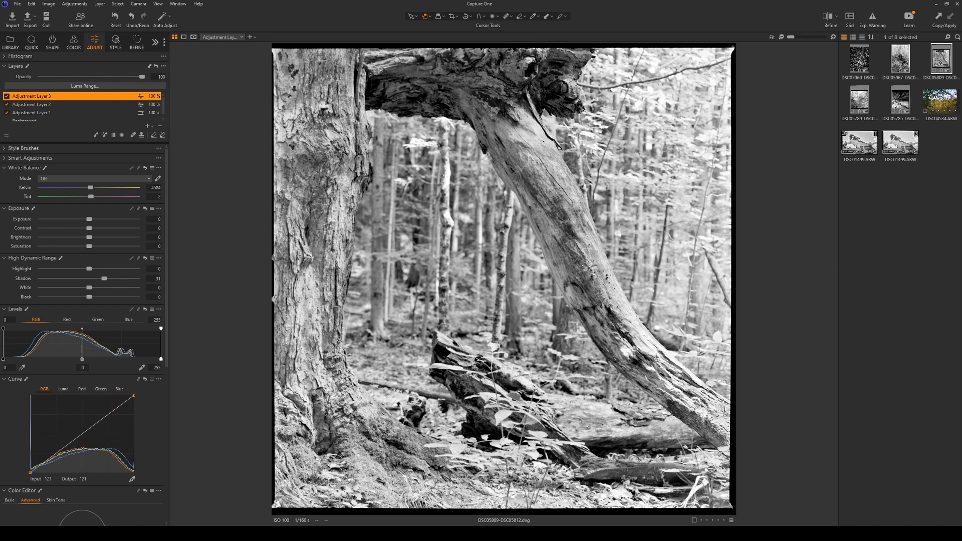
- Open the Color Invert album and compare the colour negative DSC00364_Panorama.dng before and after conversion in a split view
{"action": "left_click", "coordinate": [9, 43]}
{"action": "left_click", "coordinate": [42, 195]}
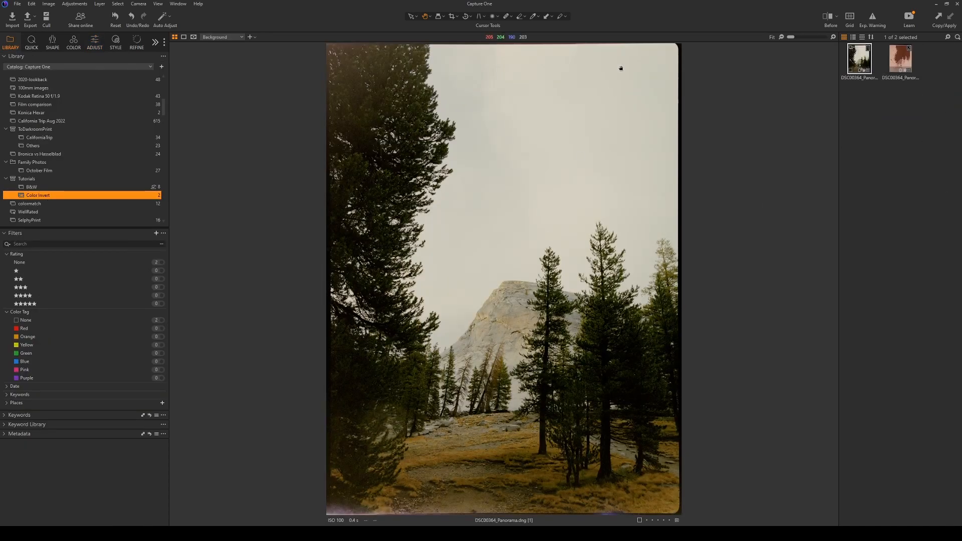
{"action": "left_click", "coordinate": [828, 16]}
{"action": "left_click_drag", "start_coordinate": [503, 279], "coordinate": [485, 368]}
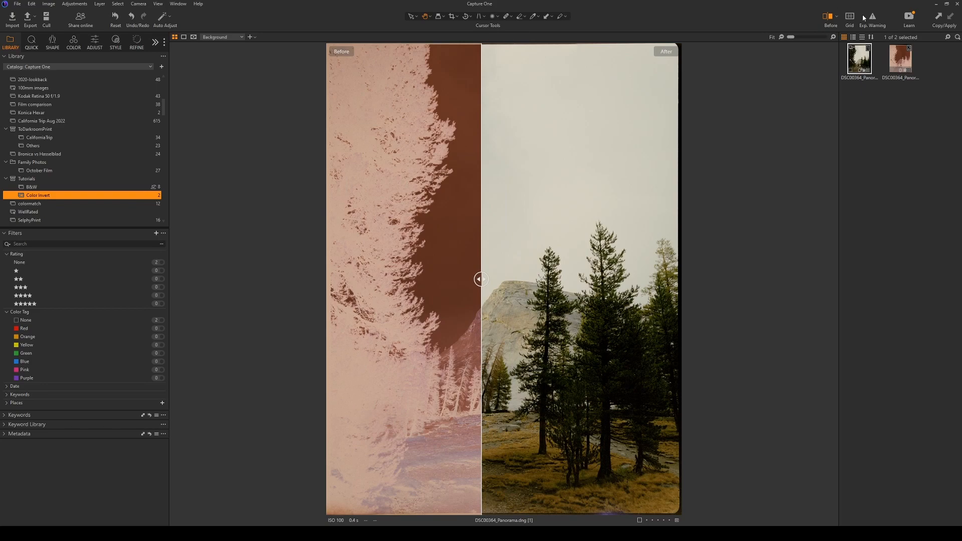
{"action": "left_click", "coordinate": [827, 19]}
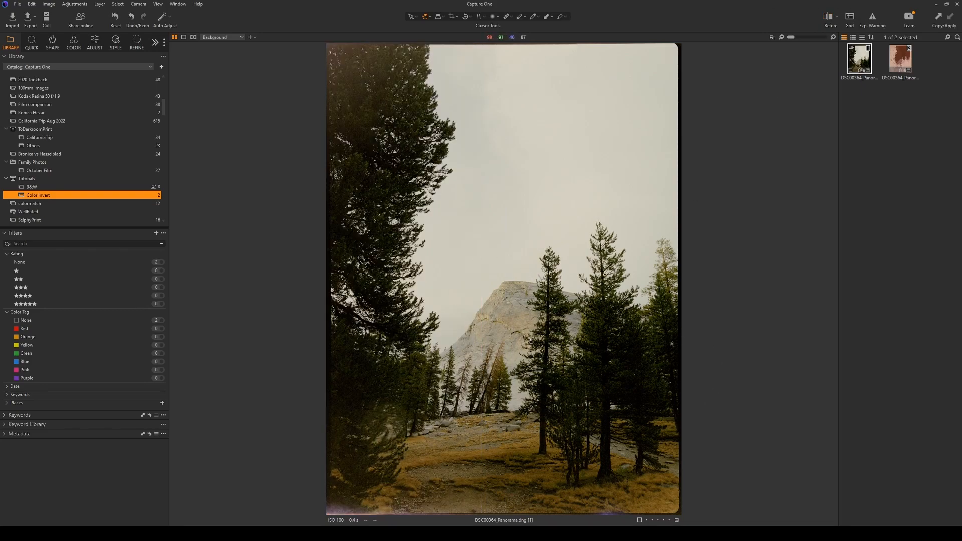
{"action": "scroll", "coordinate": [527, 377], "scroll_direction": "up", "scroll_amount": 3}
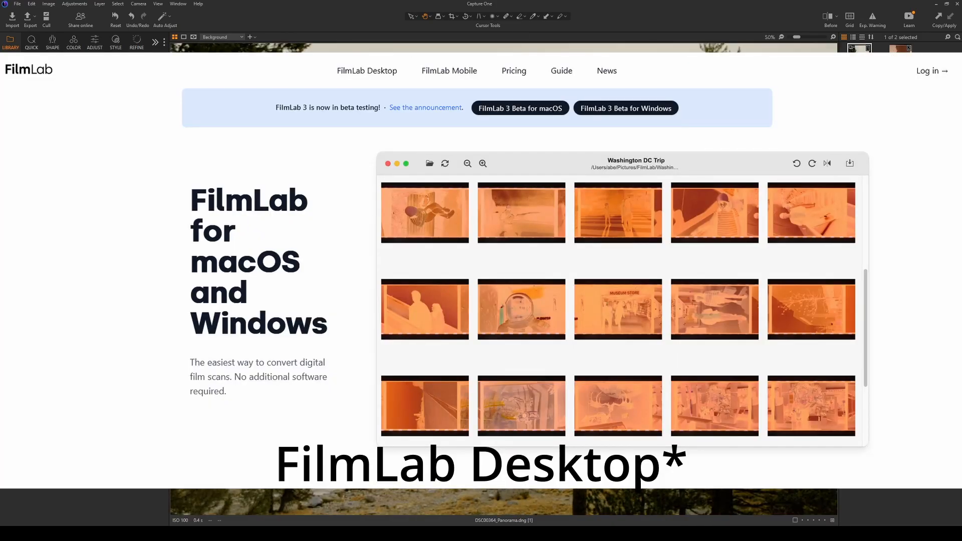